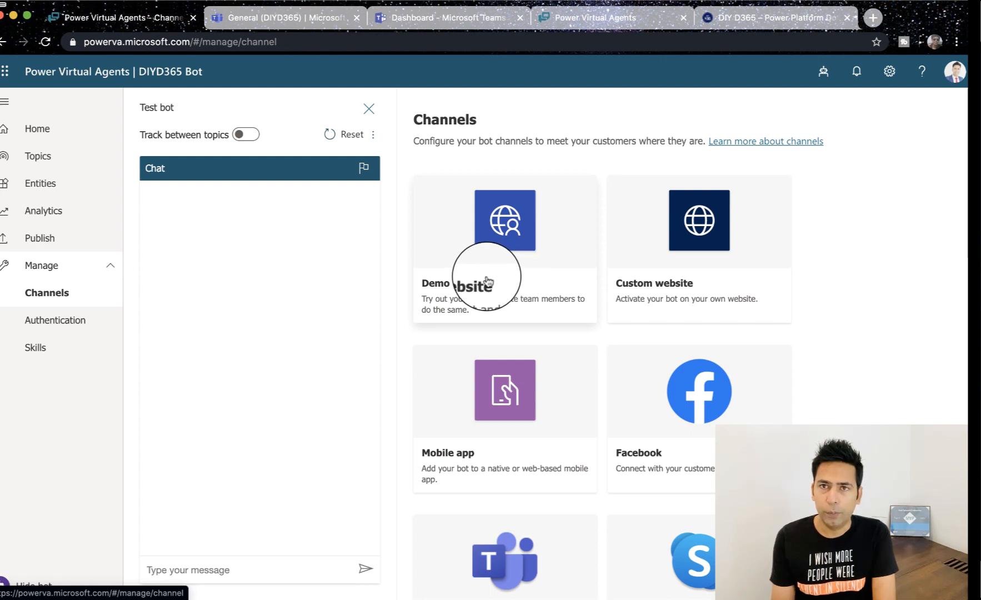
Review the Demo Website channel's settings and its published chatbot page, and return to the channel list.
{"action": "left_click", "coordinate": [487, 280]}
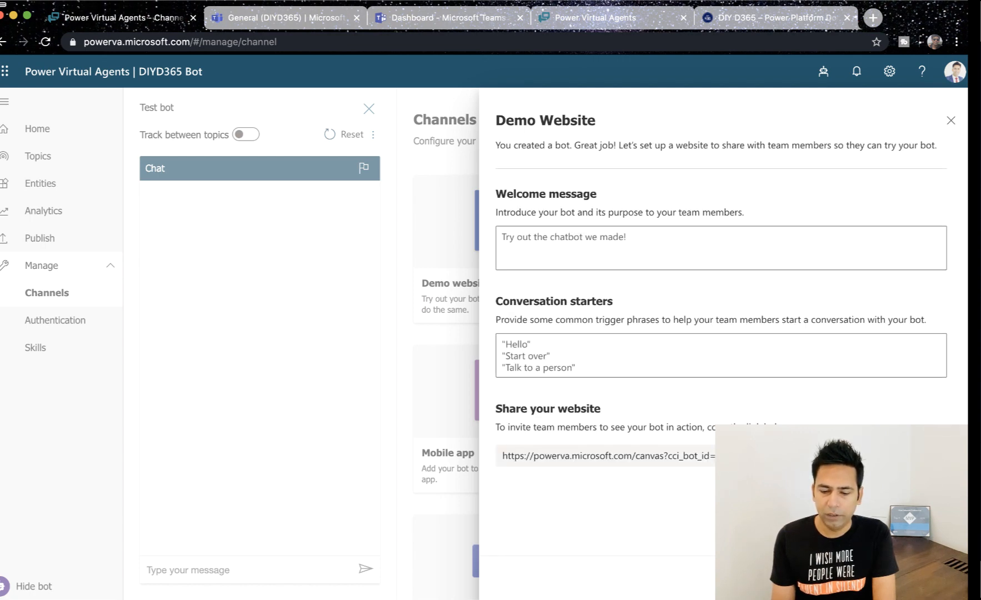
{"action": "left_click", "coordinate": [589, 21]}
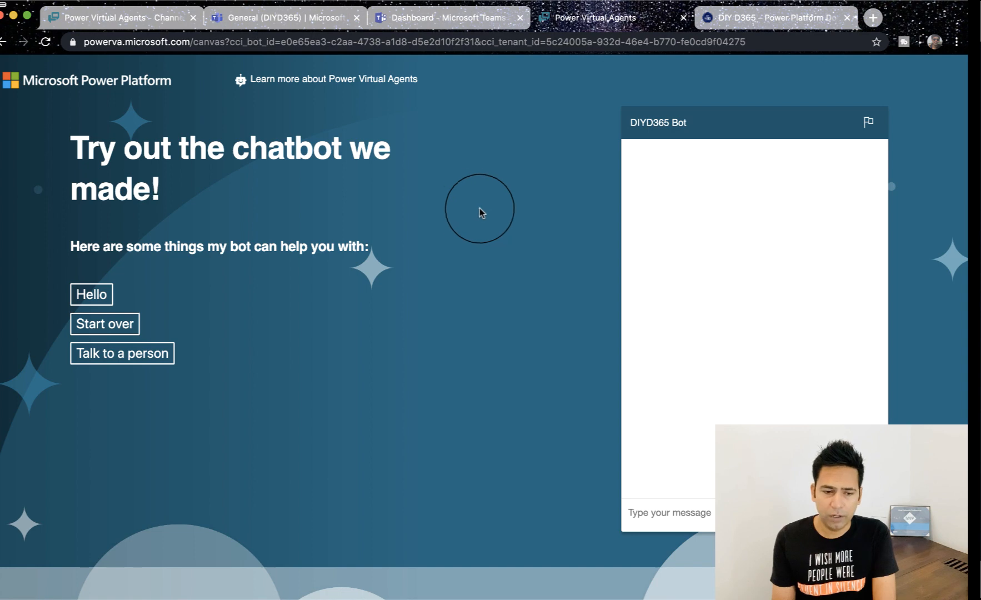
{"action": "left_click", "coordinate": [143, 21]}
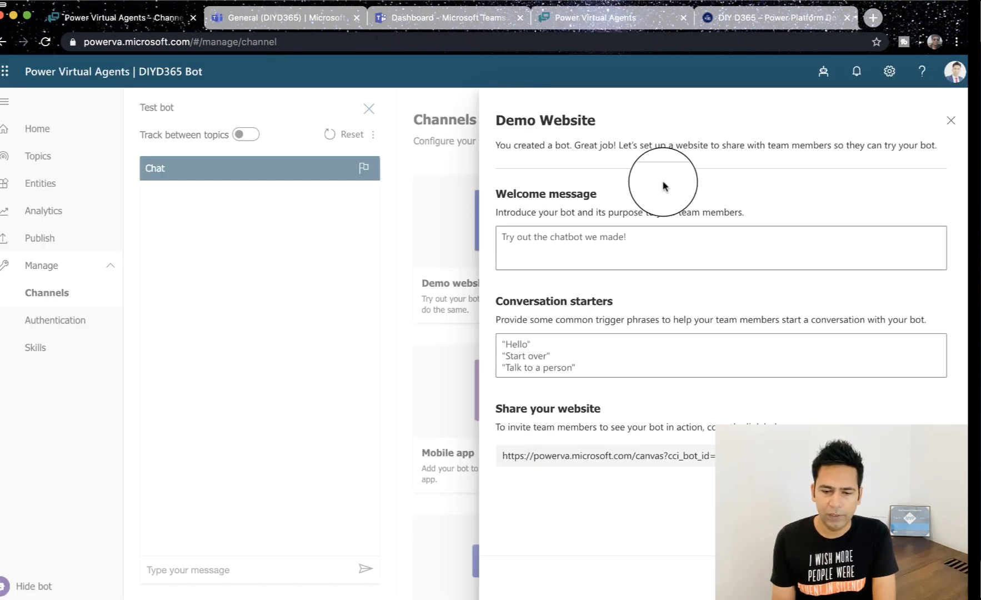
{"action": "left_click", "coordinate": [951, 120]}
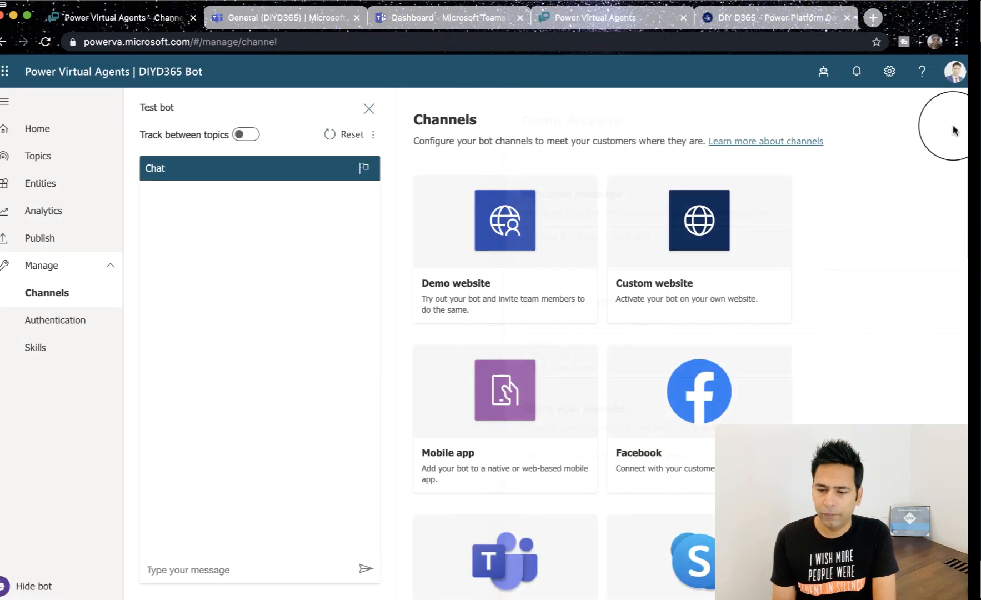
Copy the embed code of the bot's Custom website channel.
{"action": "left_click", "coordinate": [690, 271]}
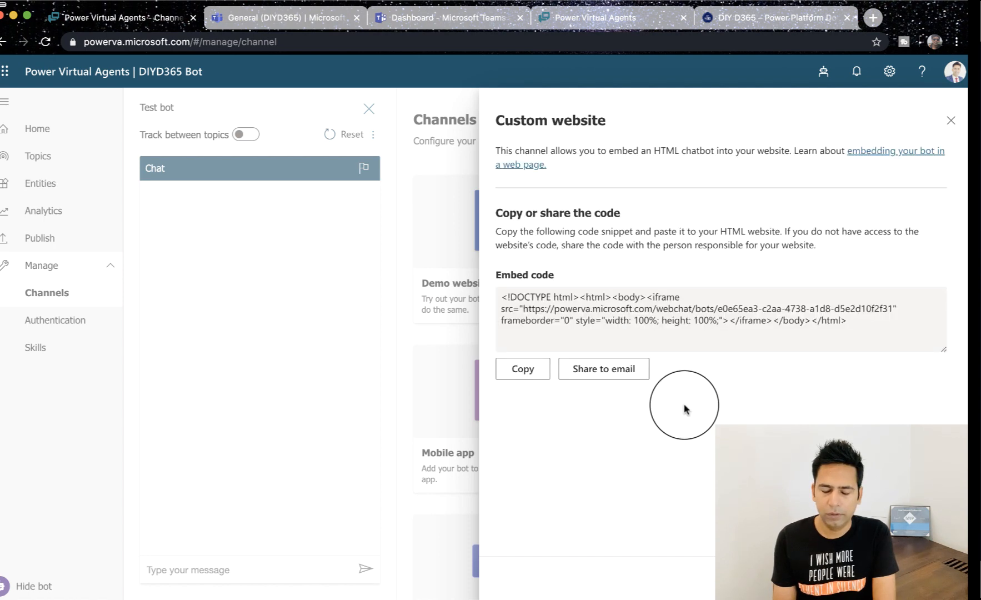
{"action": "left_click", "coordinate": [521, 369]}
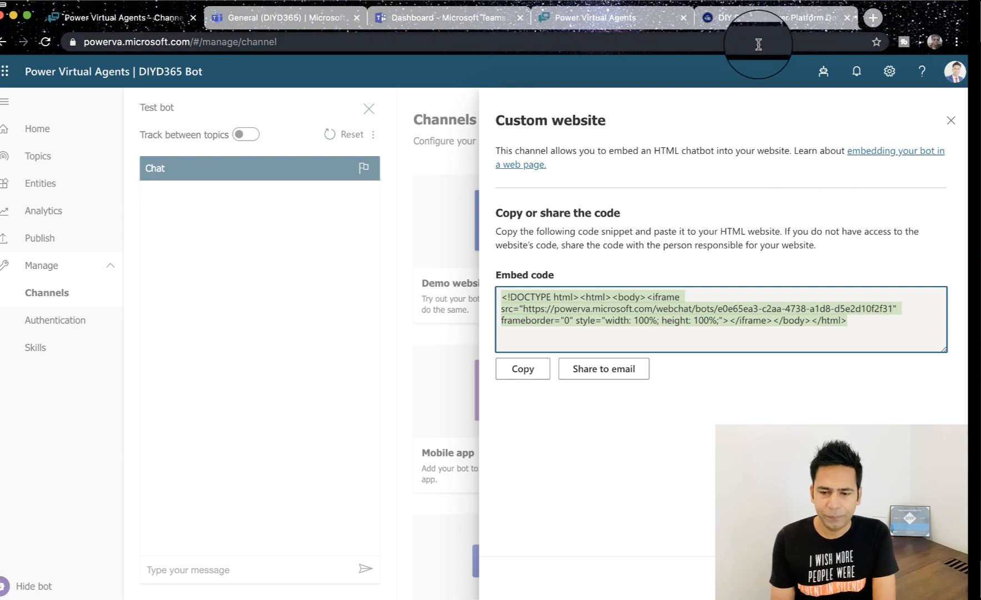
Switch to the diyd365.com site and open its About DIY D365 page for editing in WordPress.
{"action": "left_click", "coordinate": [759, 20]}
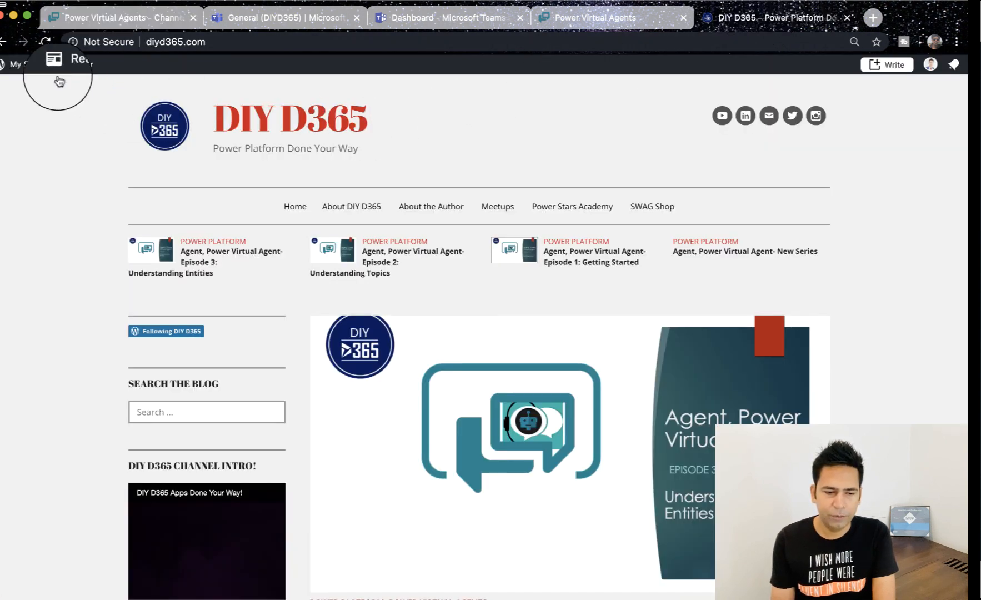
{"action": "left_click", "coordinate": [23, 63]}
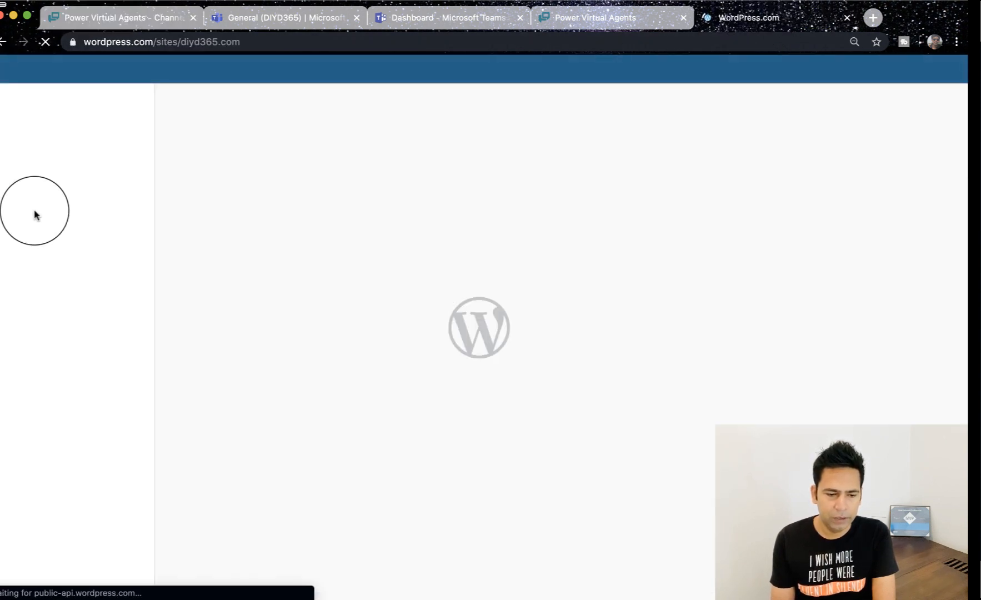
{"action": "left_click", "coordinate": [36, 254]}
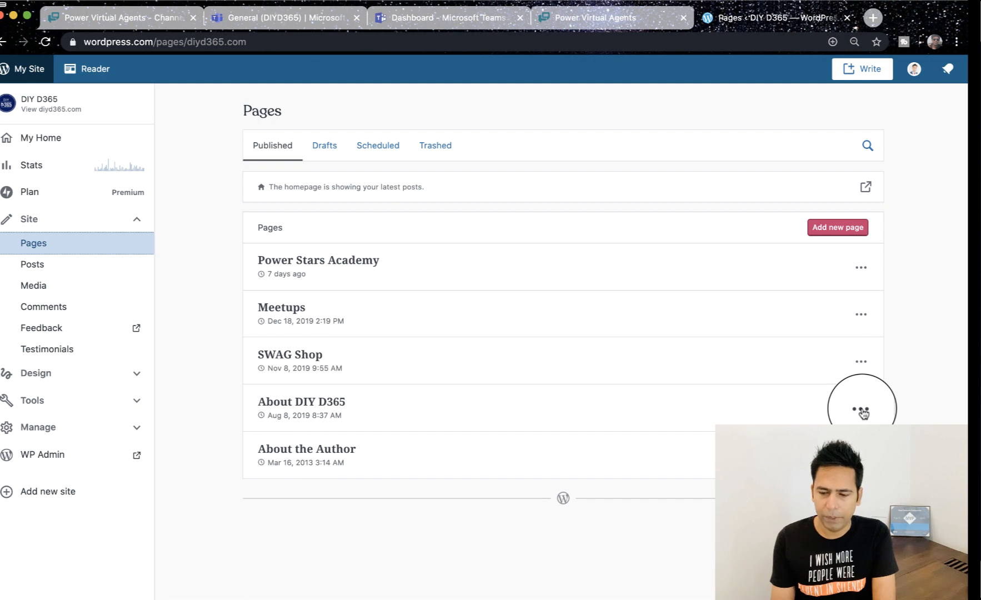
{"action": "left_click", "coordinate": [775, 444]}
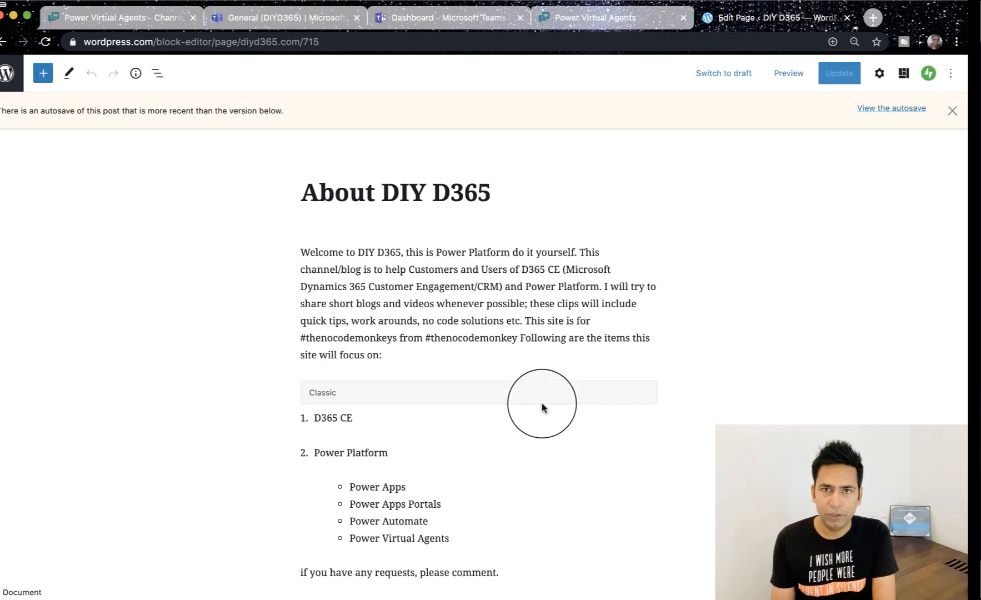
Insert the reusable Bot block at the end of the page, below the YouTube subscription line.
{"action": "scroll", "coordinate": [542, 407], "scroll_direction": "down", "scroll_amount": 6}
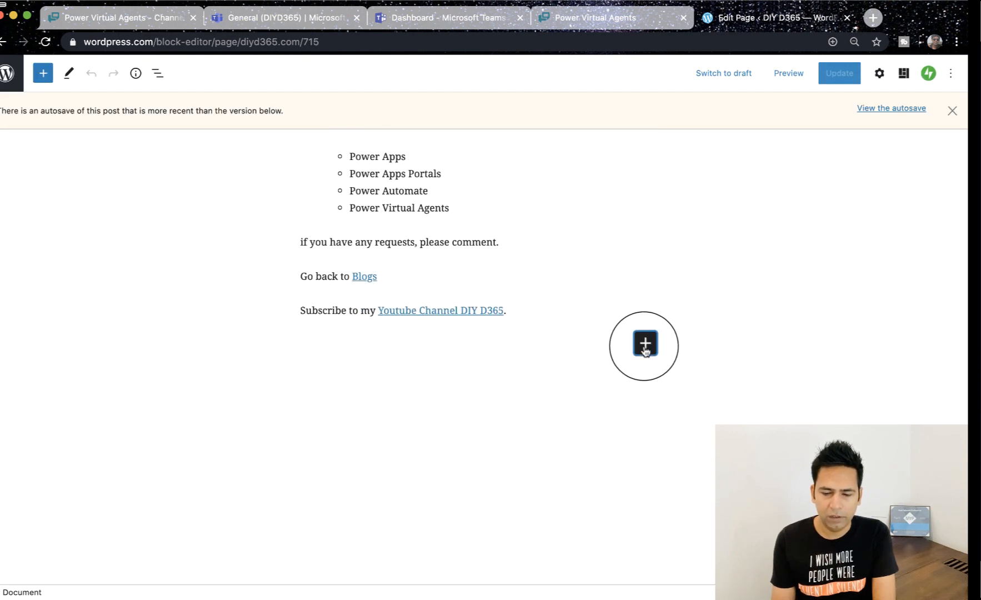
{"action": "left_click", "coordinate": [645, 344]}
{"action": "scroll", "coordinate": [682, 292], "scroll_direction": "down", "scroll_amount": 8}
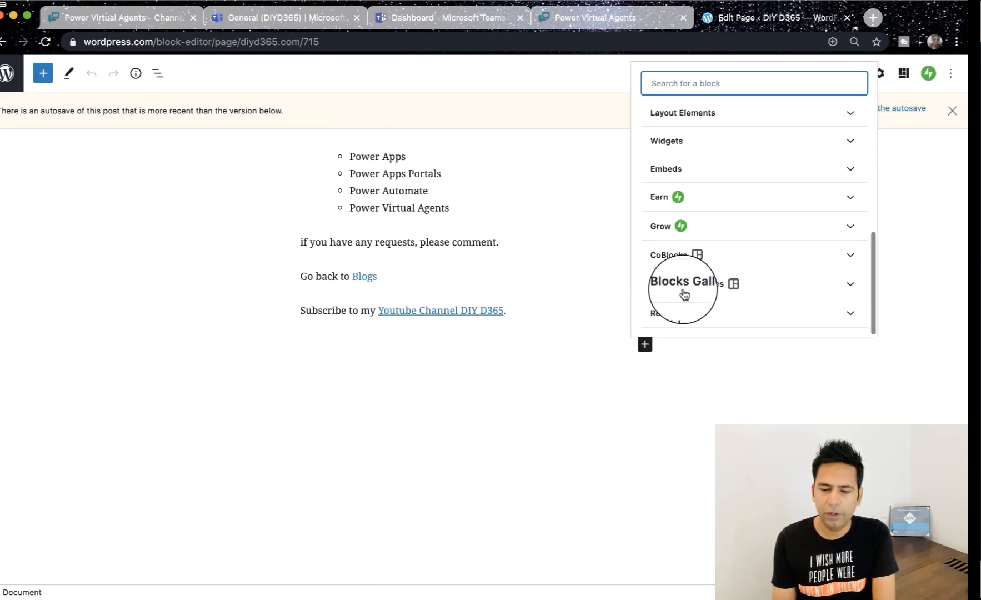
{"action": "left_click", "coordinate": [675, 314]}
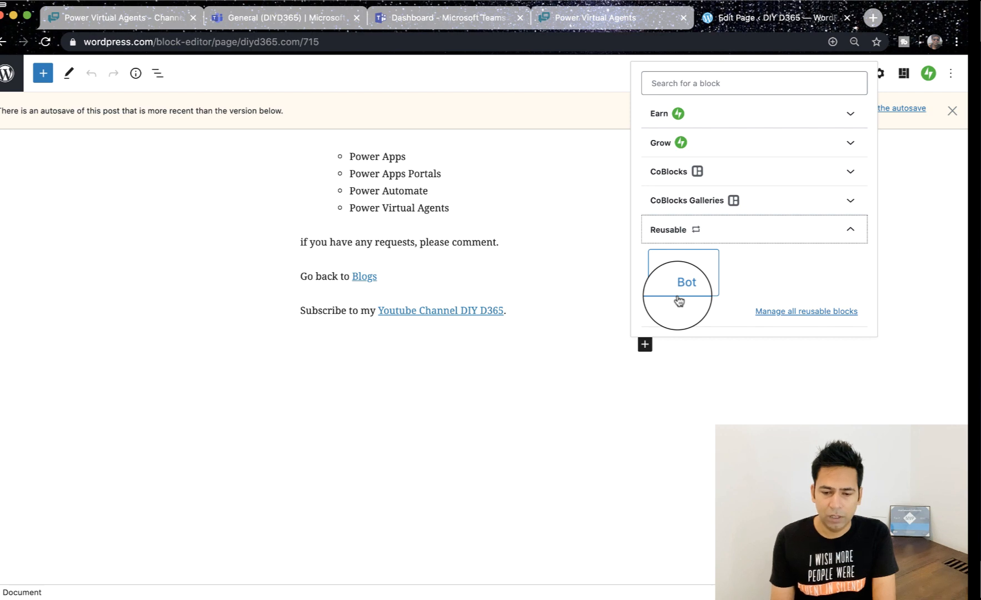
{"action": "left_click", "coordinate": [679, 299]}
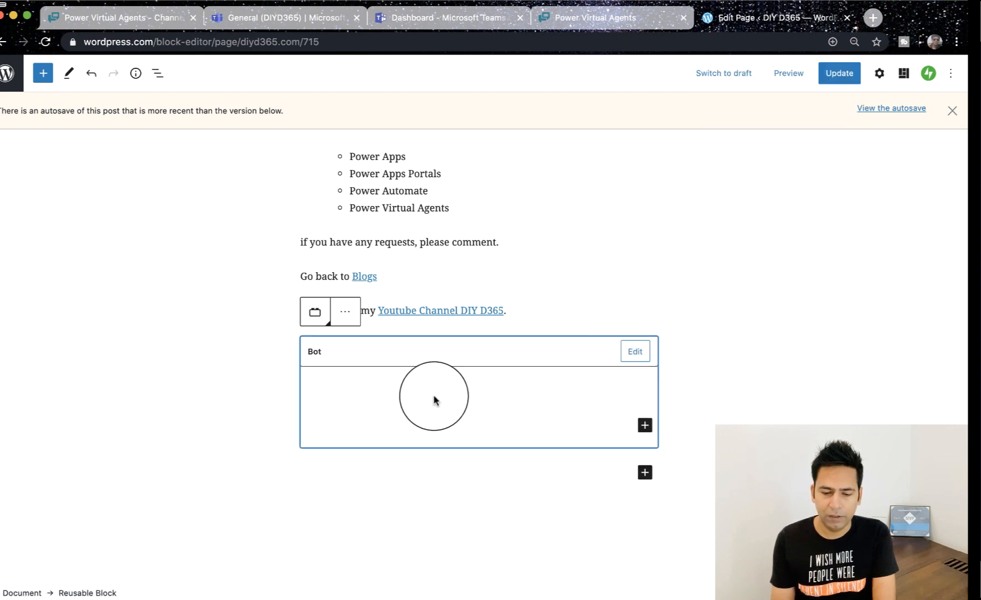
Edit the Bot block and paste the copied chatbot embed code as its HTML.
{"action": "left_click", "coordinate": [633, 355]}
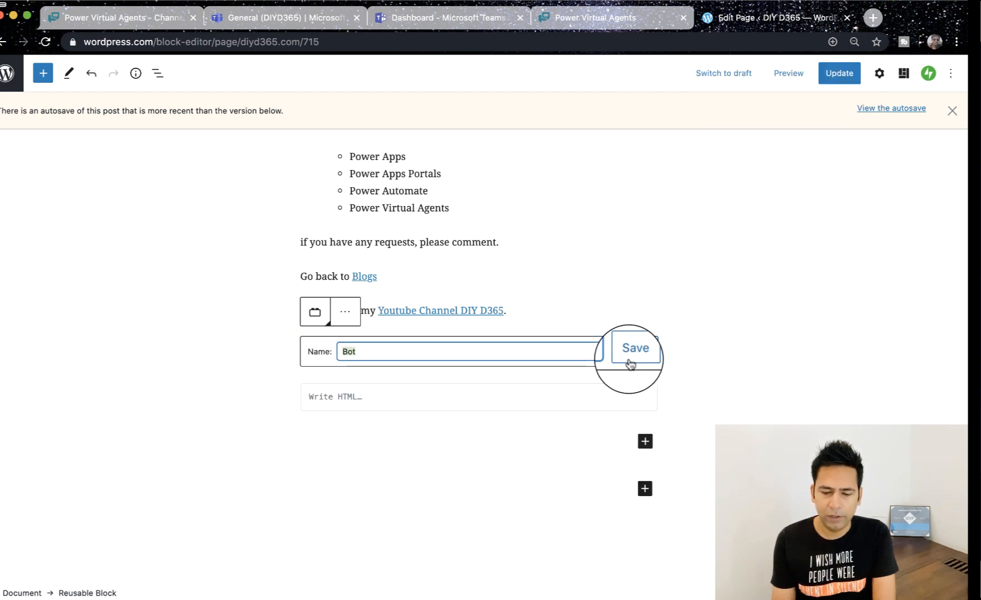
{"action": "left_click", "coordinate": [344, 401]}
{"action": "key", "text": "super+v"}
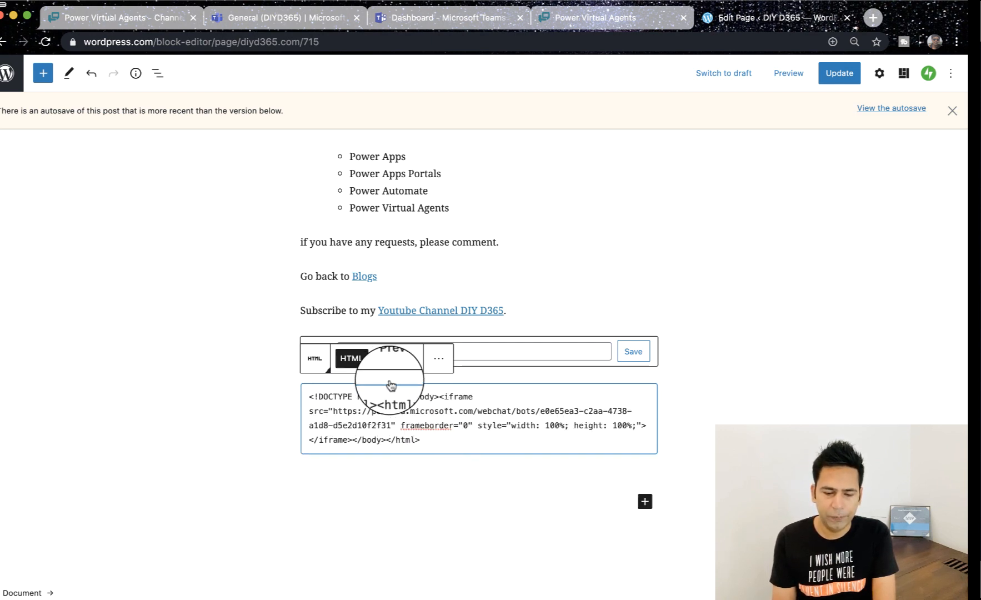
Preview the embedded chatbot in the Bot block, send it the message "hi" and read its replies.
{"action": "left_click", "coordinate": [406, 364]}
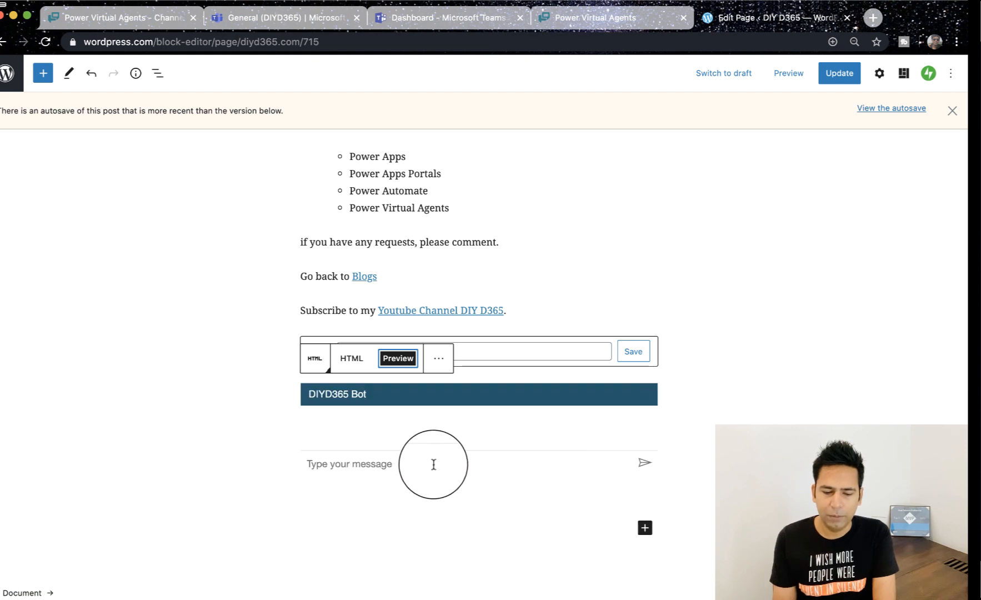
{"action": "left_click", "coordinate": [352, 358]}
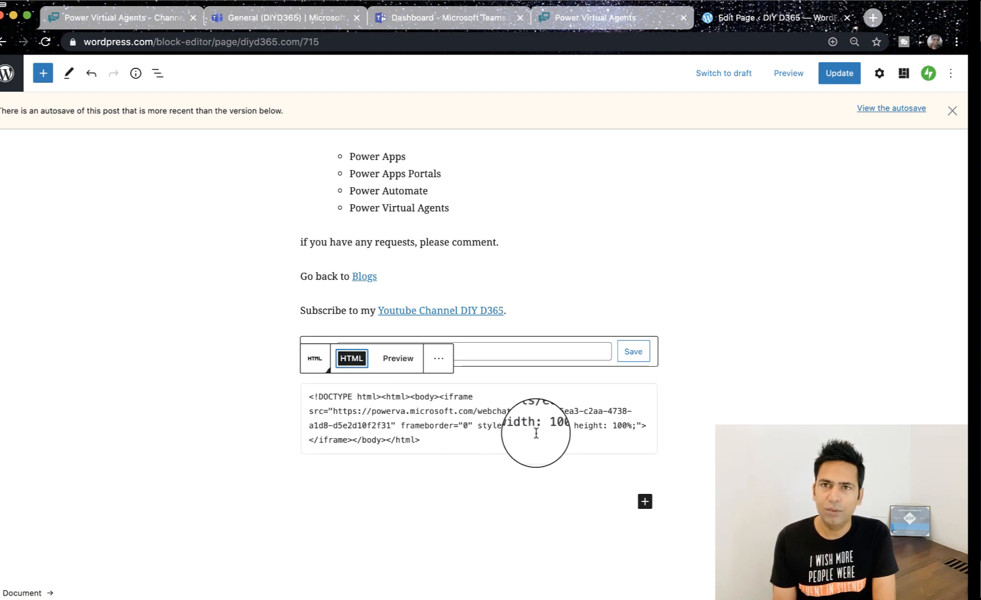
{"action": "left_click", "coordinate": [397, 364]}
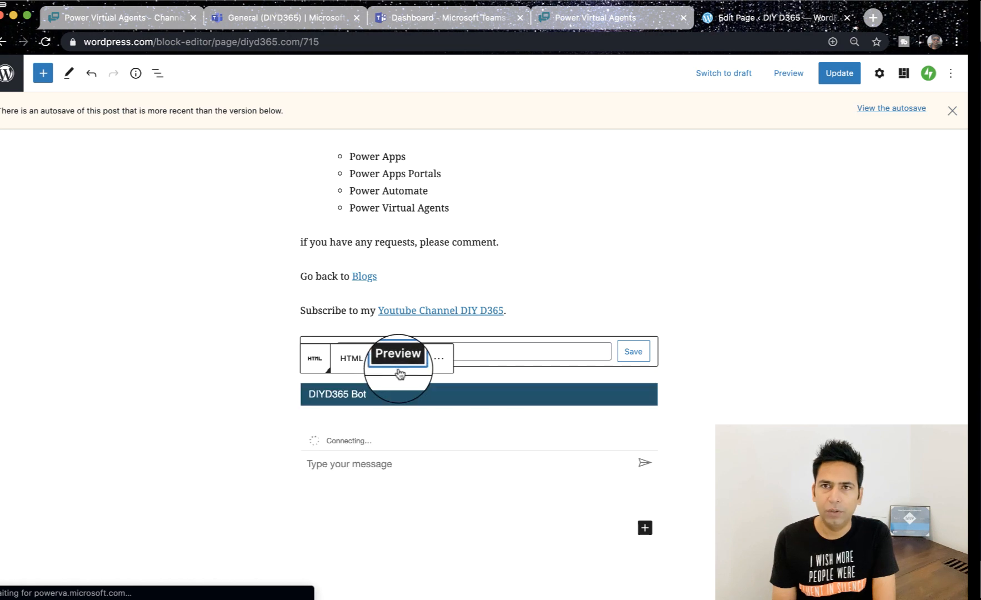
{"action": "left_click", "coordinate": [336, 461]}
{"action": "type", "text": "hi"}
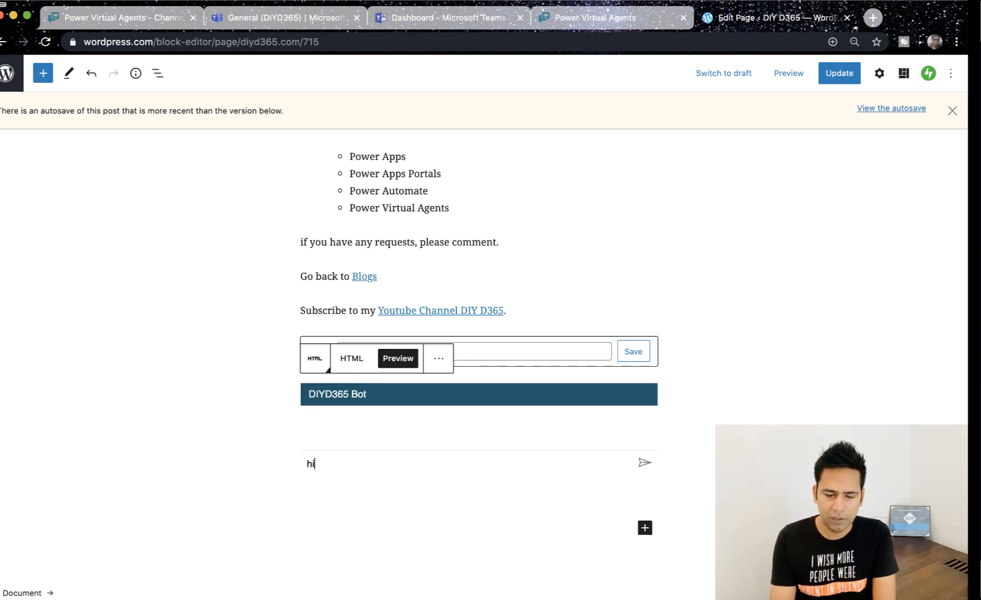
{"action": "left_click", "coordinate": [644, 462]}
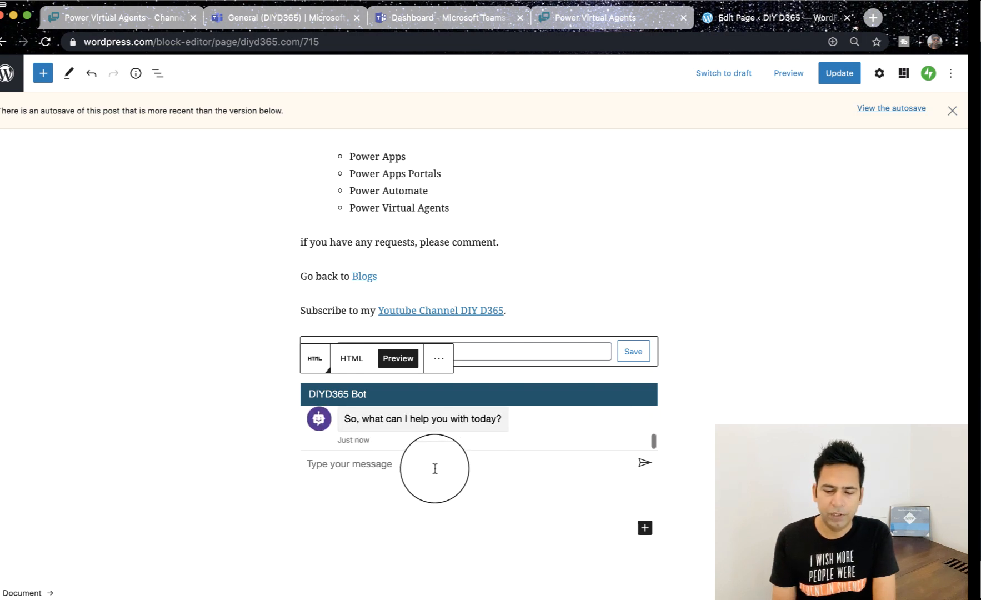
{"action": "scroll", "coordinate": [416, 423], "scroll_direction": "up", "scroll_amount": 3}
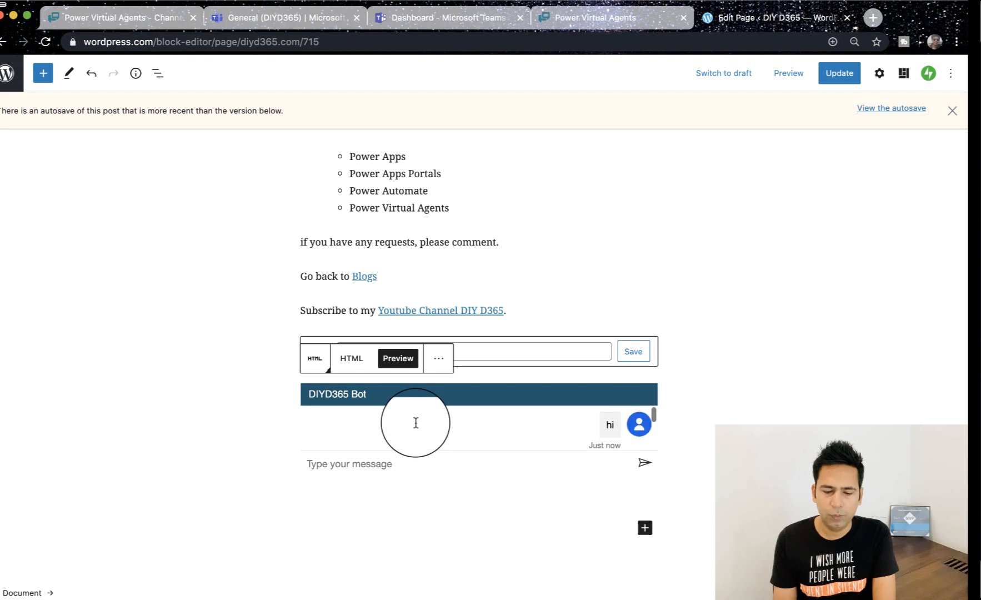
{"action": "scroll", "coordinate": [416, 422], "scroll_direction": "down", "scroll_amount": 1}
{"action": "scroll", "coordinate": [415, 423], "scroll_direction": "down", "scroll_amount": 1}
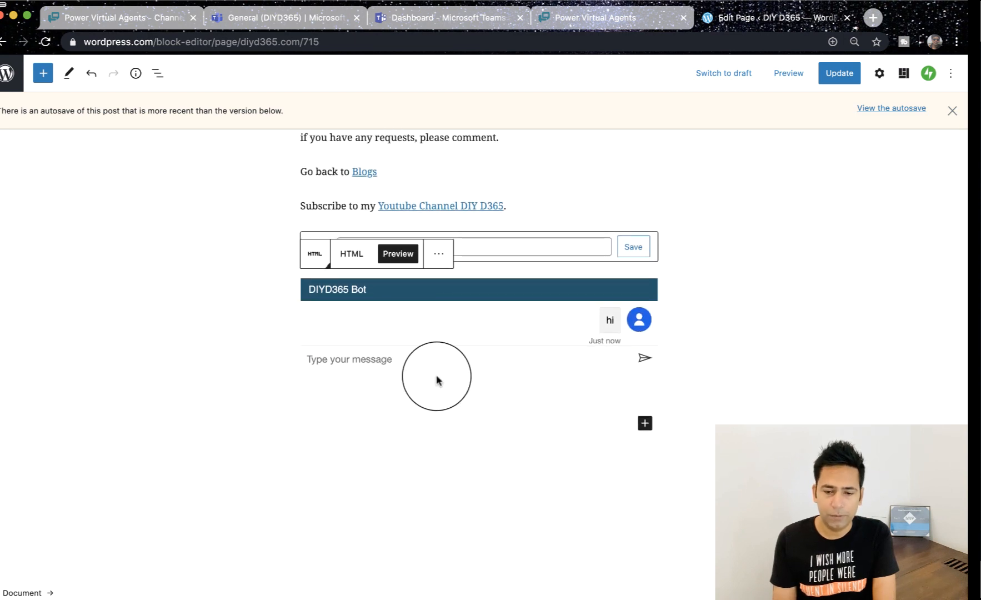
Undo the Bot block insertion and leave the WordPress page editor without saving.
{"action": "left_click", "coordinate": [91, 75]}
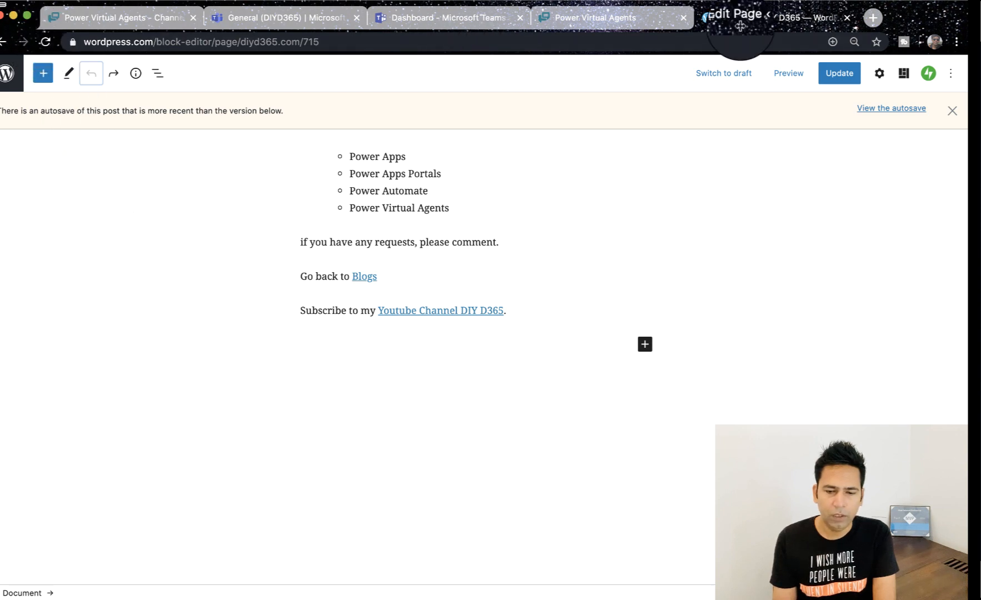
{"action": "left_click", "coordinate": [840, 17]}
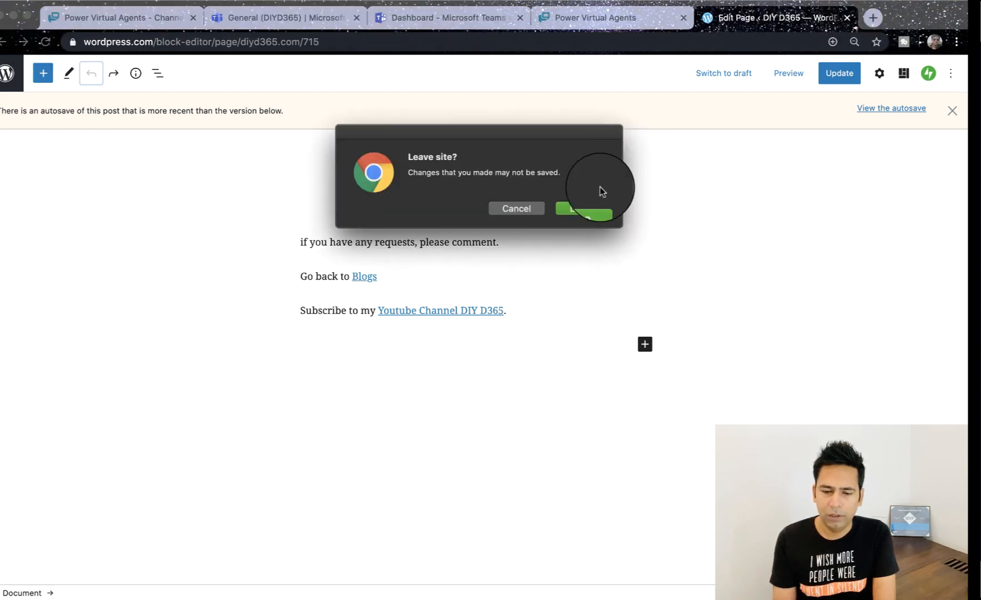
{"action": "left_click", "coordinate": [592, 214]}
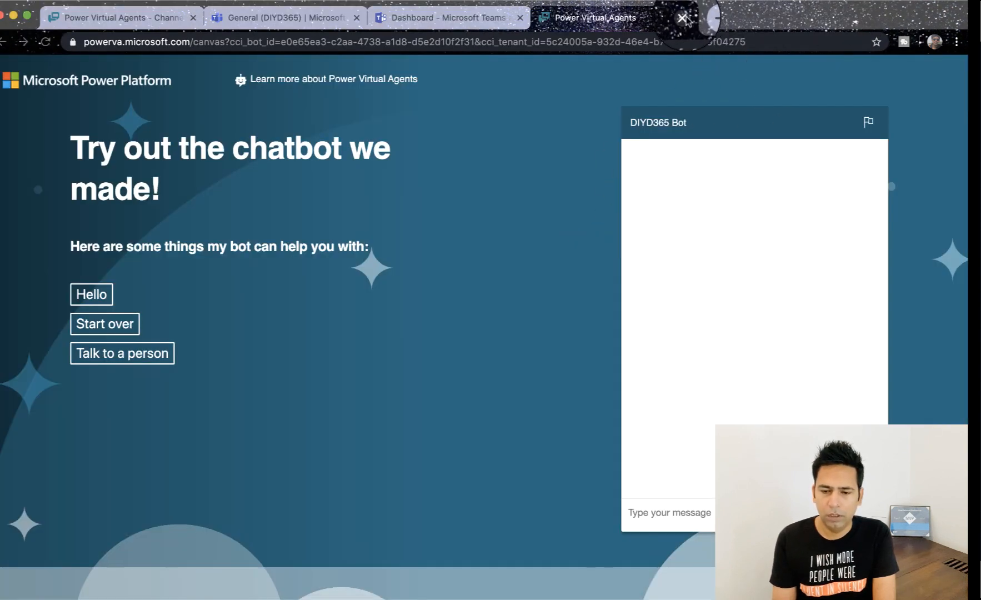
Close the demo website page and the Custom website settings to return to the bot's channel list.
{"action": "left_click", "coordinate": [683, 17]}
{"action": "left_click", "coordinate": [123, 17]}
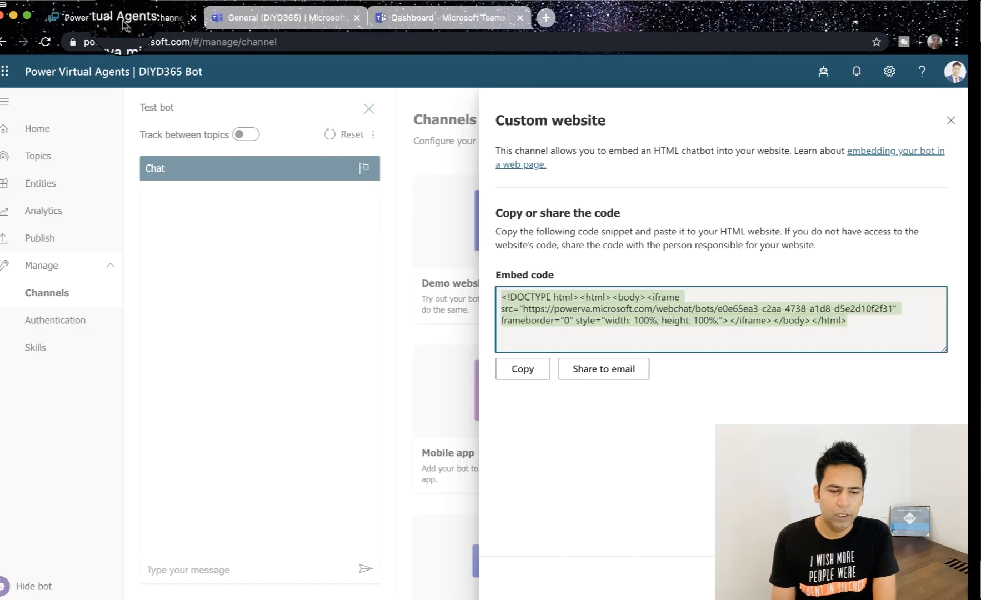
{"action": "left_click", "coordinate": [243, 204]}
{"action": "left_click", "coordinate": [952, 120]}
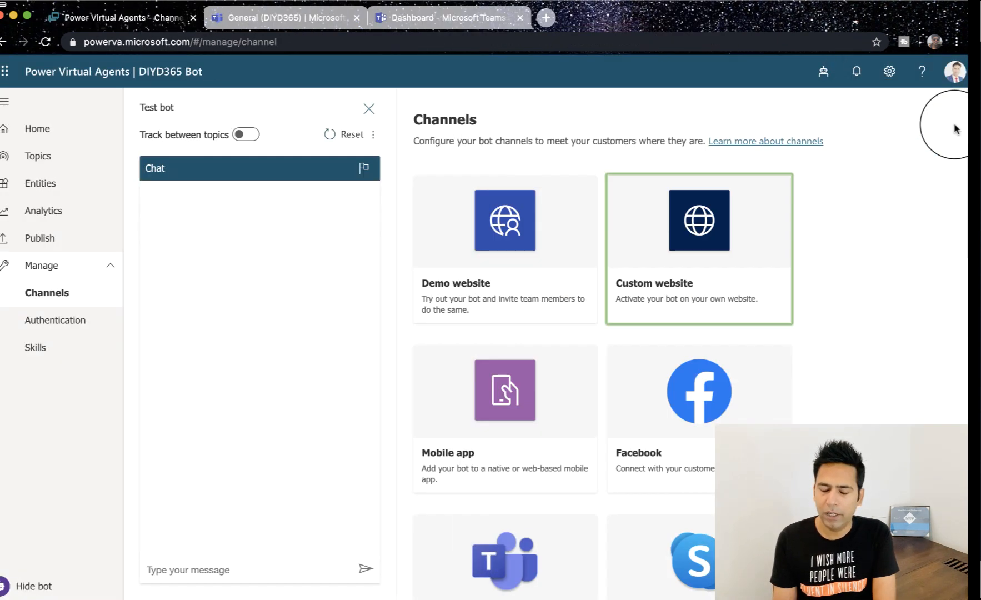
Delete the bot's existing Microsoft Teams channel and add the channel again.
{"action": "left_click", "coordinate": [615, 199]}
{"action": "scroll", "coordinate": [851, 314], "scroll_direction": "down", "scroll_amount": 5}
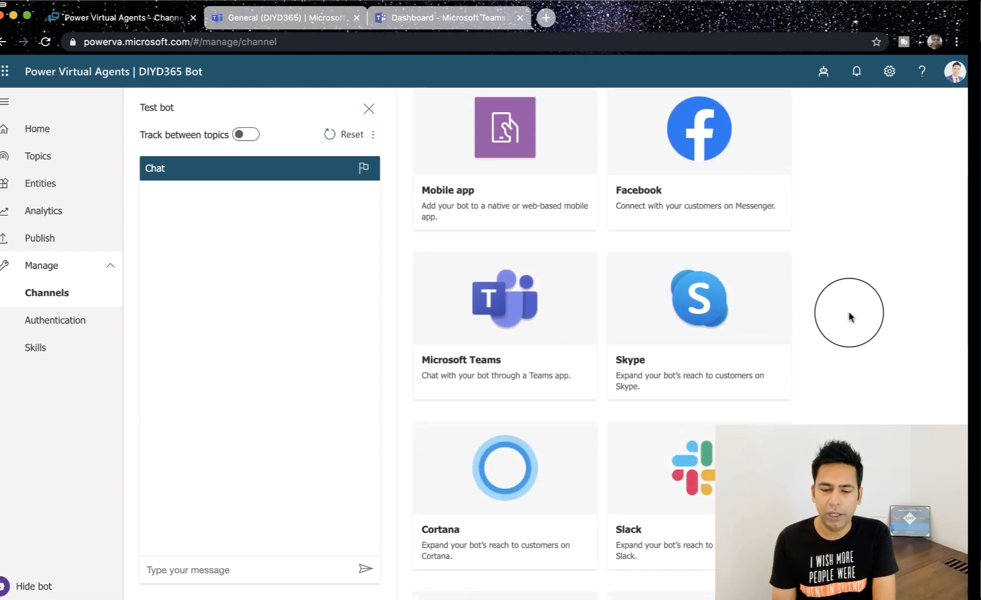
{"action": "left_click", "coordinate": [503, 341]}
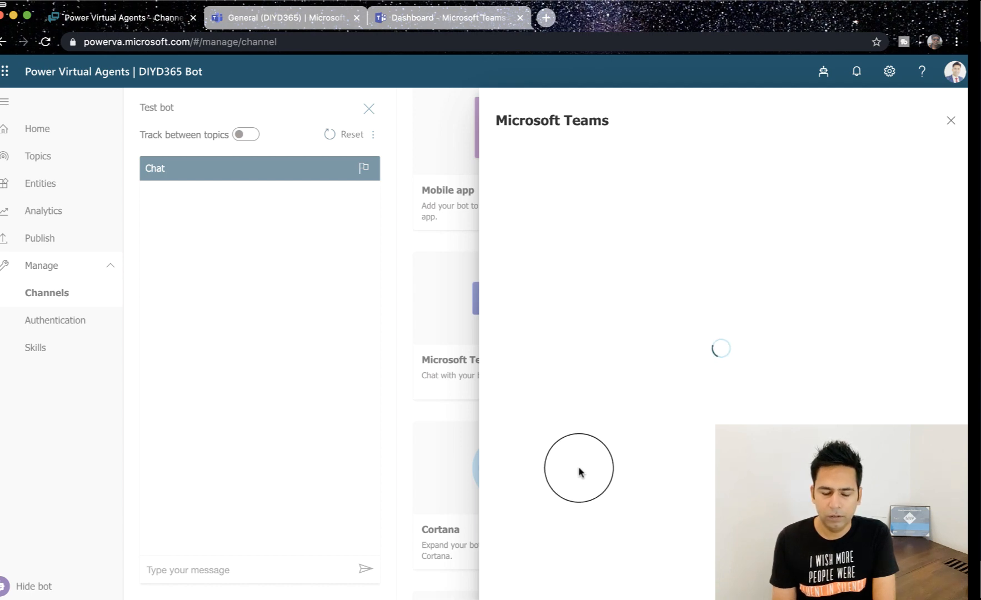
{"action": "left_click", "coordinate": [536, 582]}
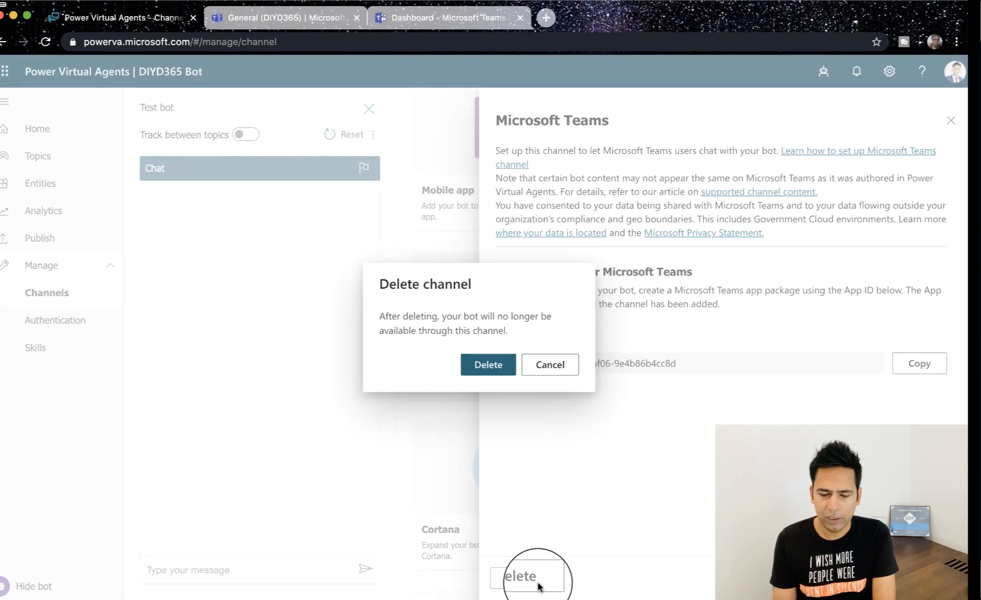
{"action": "left_click", "coordinate": [496, 364]}
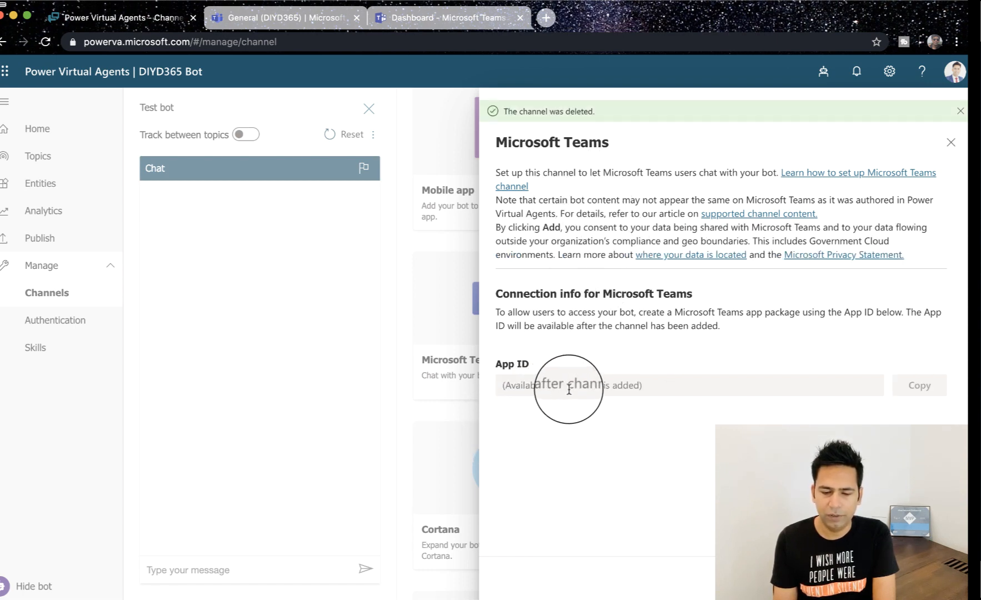
{"action": "left_click", "coordinate": [961, 111]}
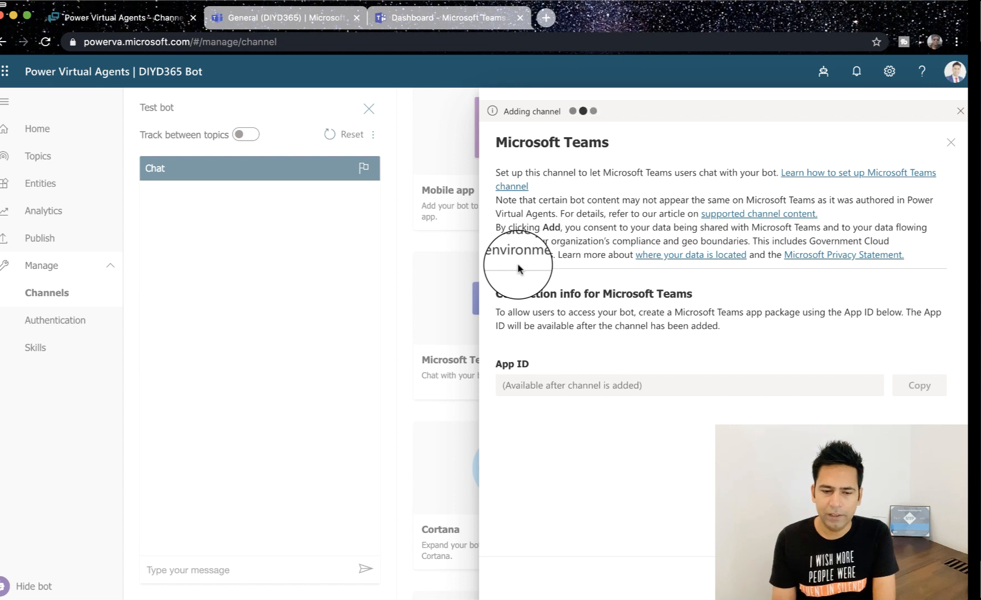
Switch to PowerPoint and show the presentation's Custom Website slide.
{"action": "mouse_move", "coordinate": [17, 210]}
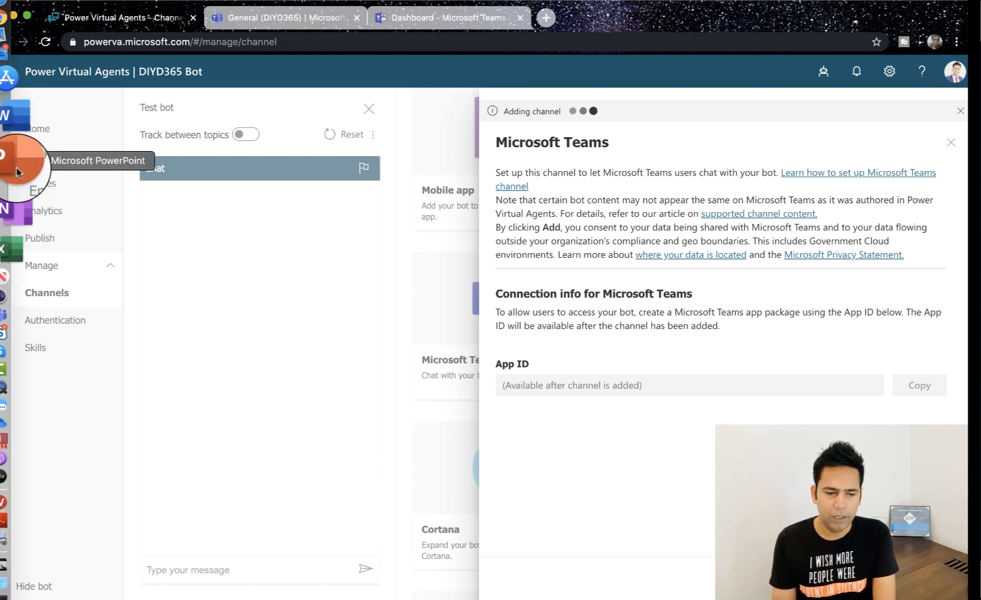
{"action": "left_click", "coordinate": [18, 171]}
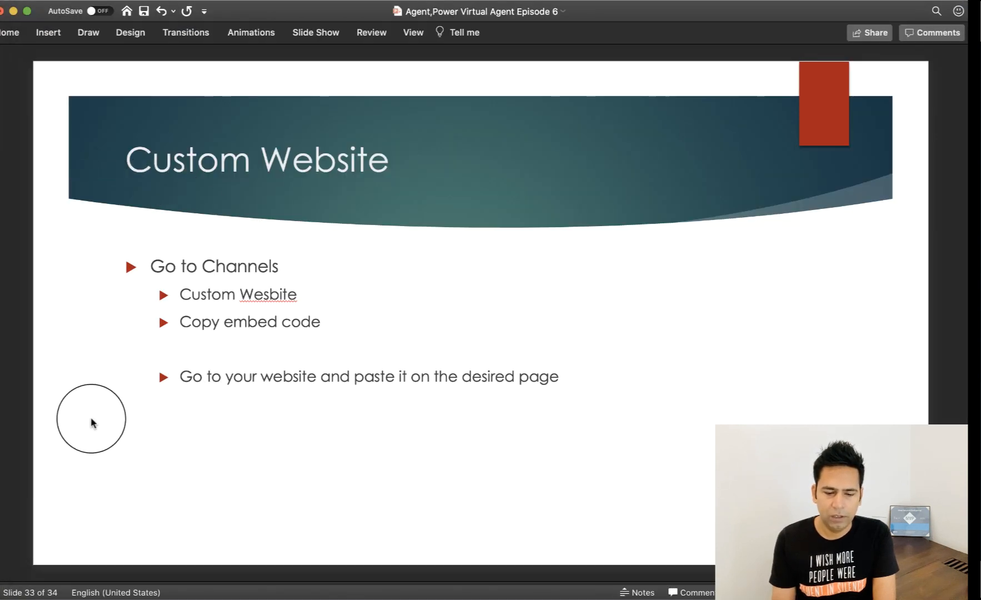
Show the presentation's Microsoft Teams slide and switch back to Chrome.
{"action": "key", "text": "Down"}
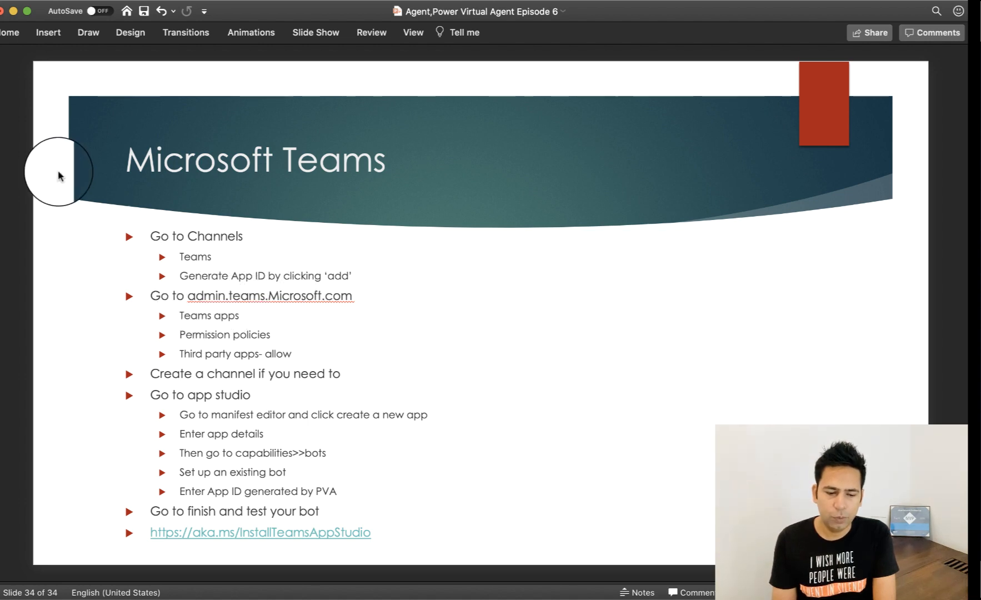
{"action": "mouse_move", "coordinate": [10, 112]}
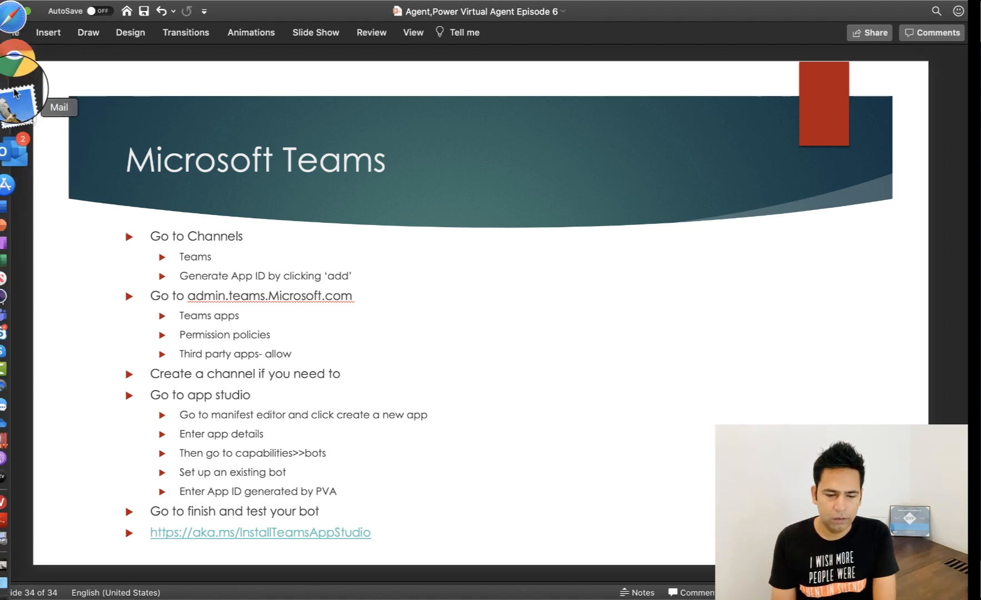
{"action": "left_click", "coordinate": [11, 81]}
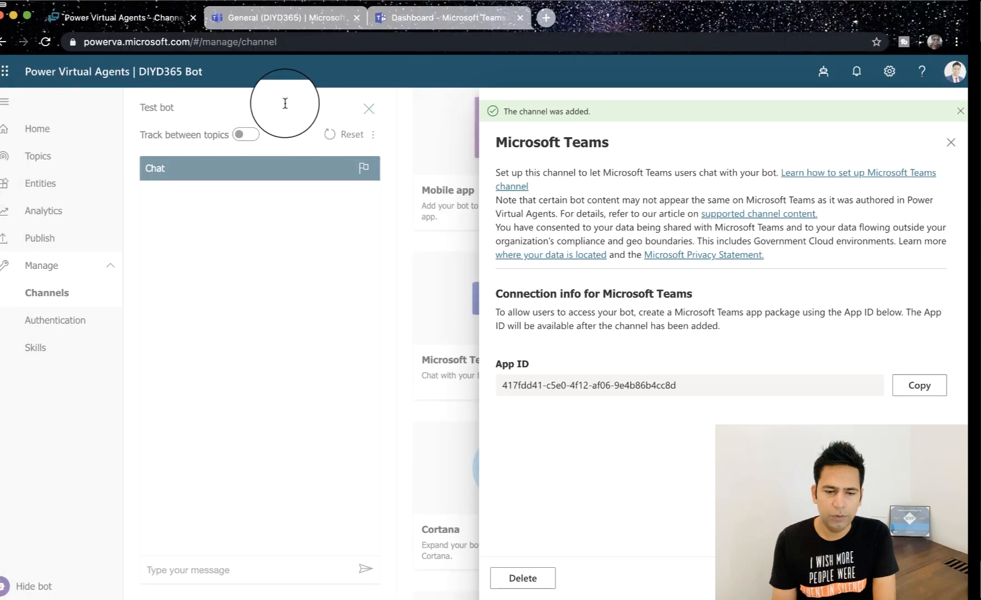
In the Teams admin center, review the third party apps setting of the Global (Org-wide default) app permission policy.
{"action": "left_click", "coordinate": [406, 18]}
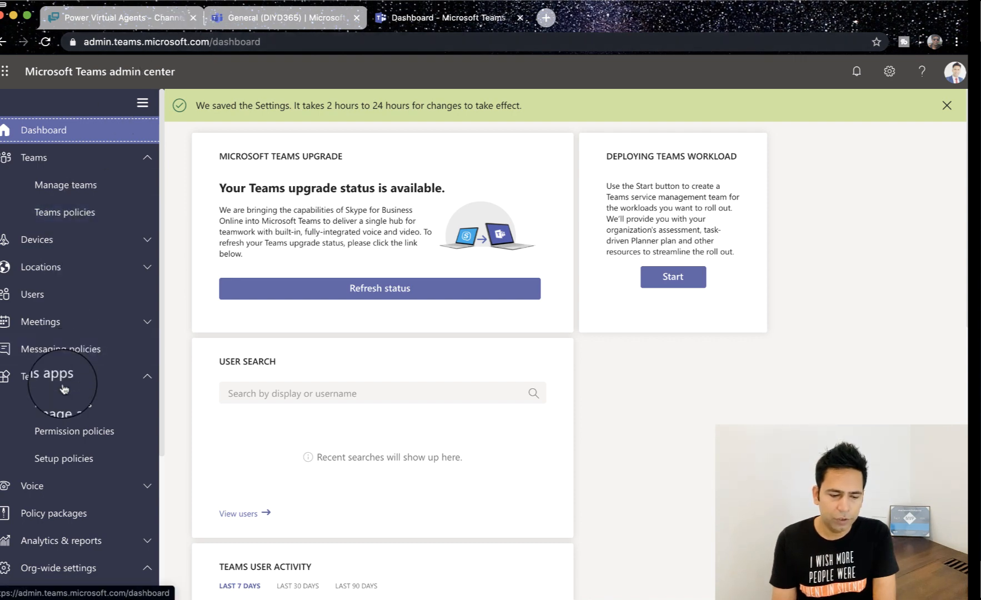
{"action": "left_click", "coordinate": [66, 439]}
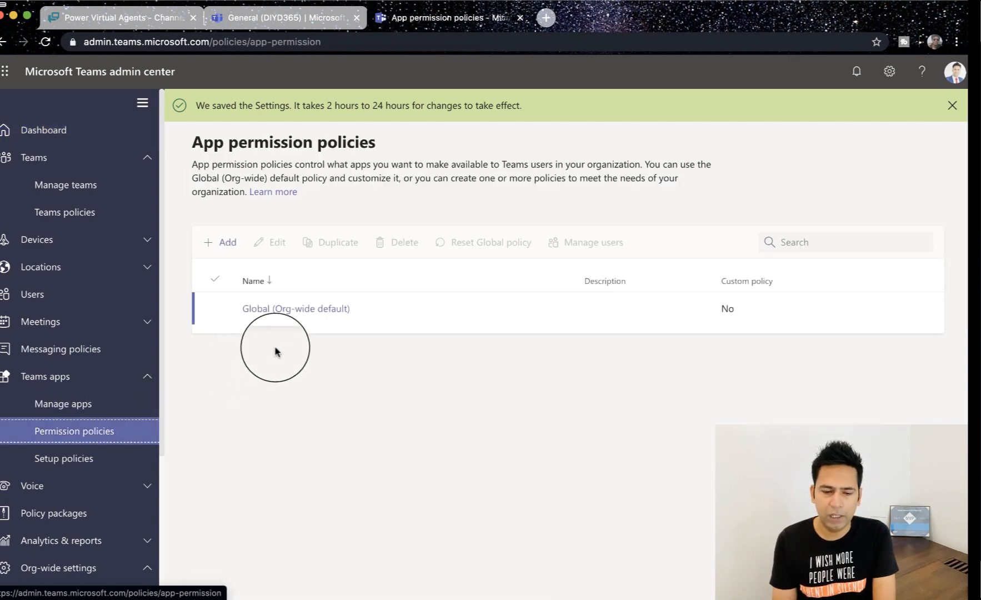
{"action": "left_click", "coordinate": [278, 310]}
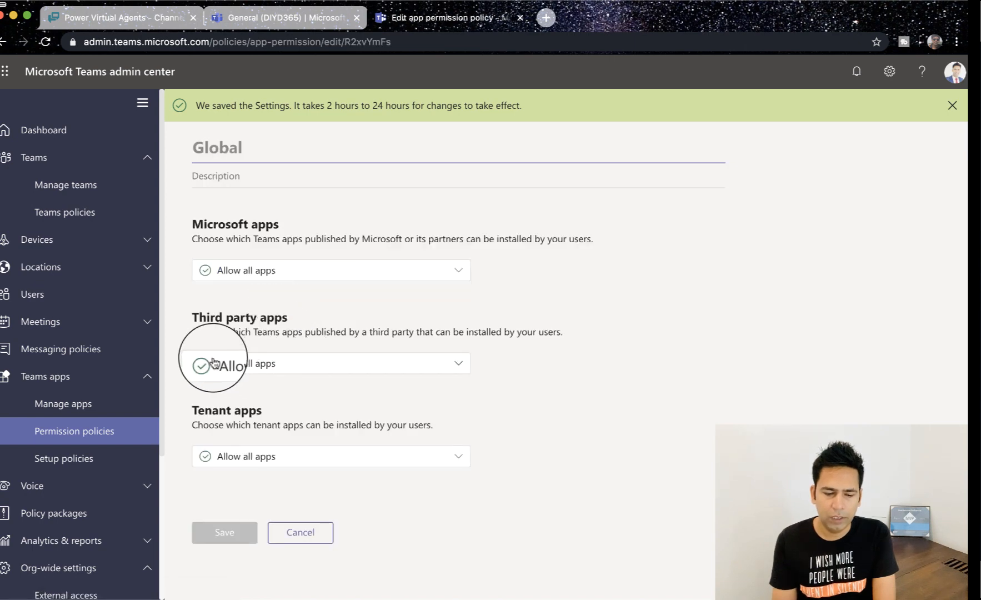
{"action": "left_click", "coordinate": [268, 373]}
{"action": "left_click", "coordinate": [401, 405]}
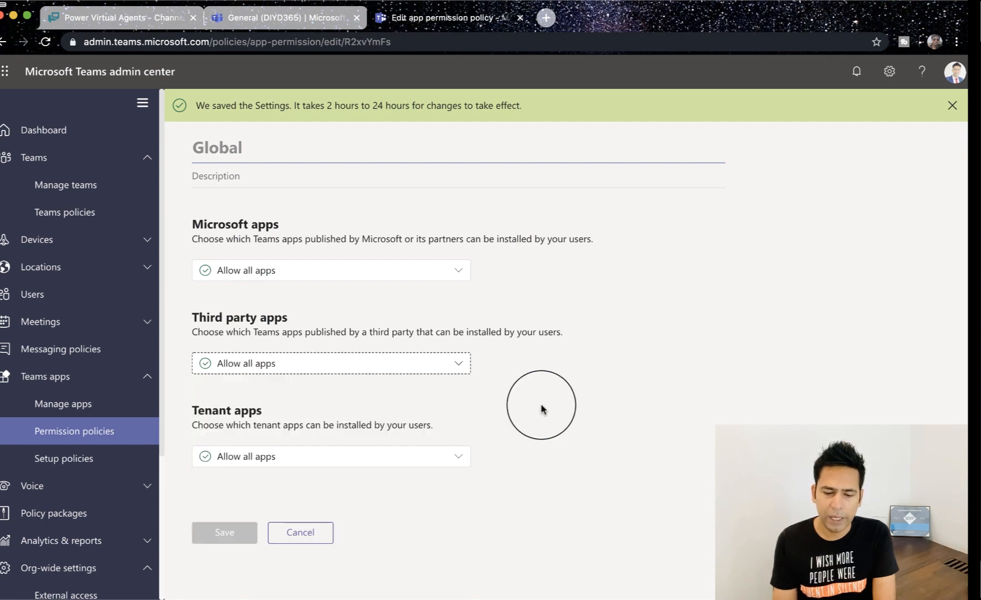
Review the Global (Org-wide default) app setup policy and the policies assigned to the listed user.
{"action": "left_click", "coordinate": [54, 460]}
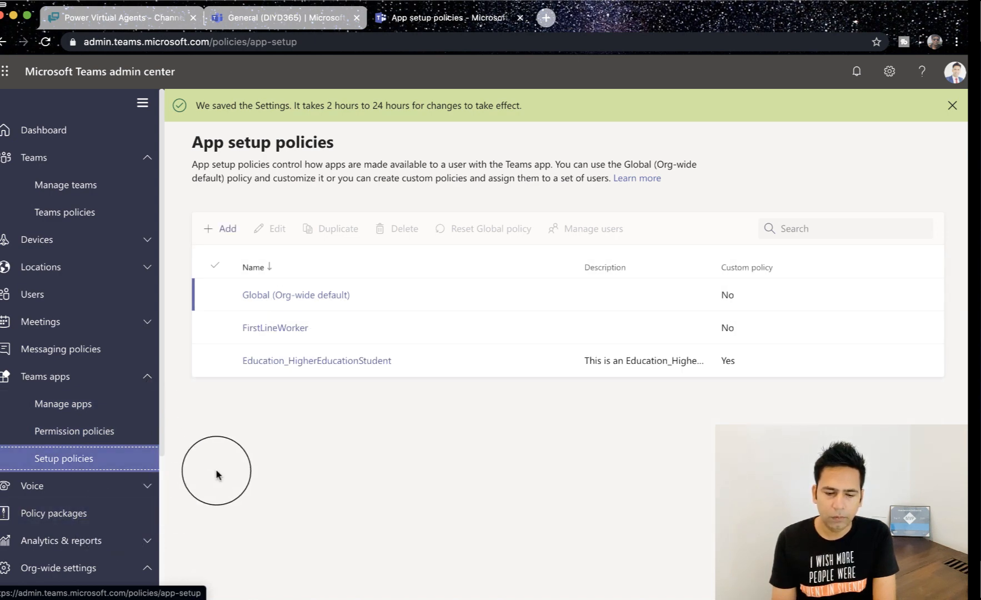
{"action": "left_click", "coordinate": [302, 296]}
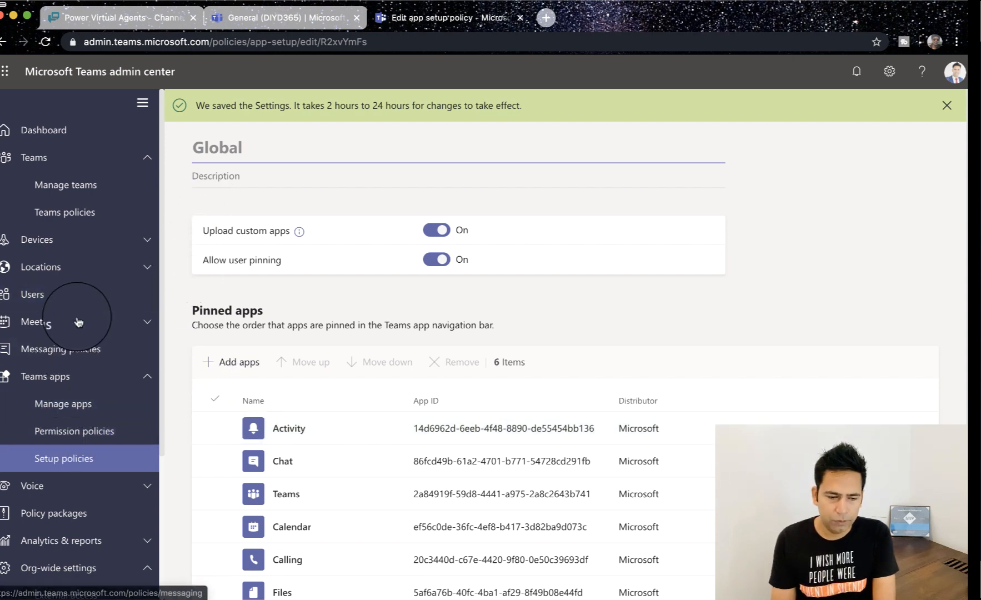
{"action": "left_click", "coordinate": [30, 295]}
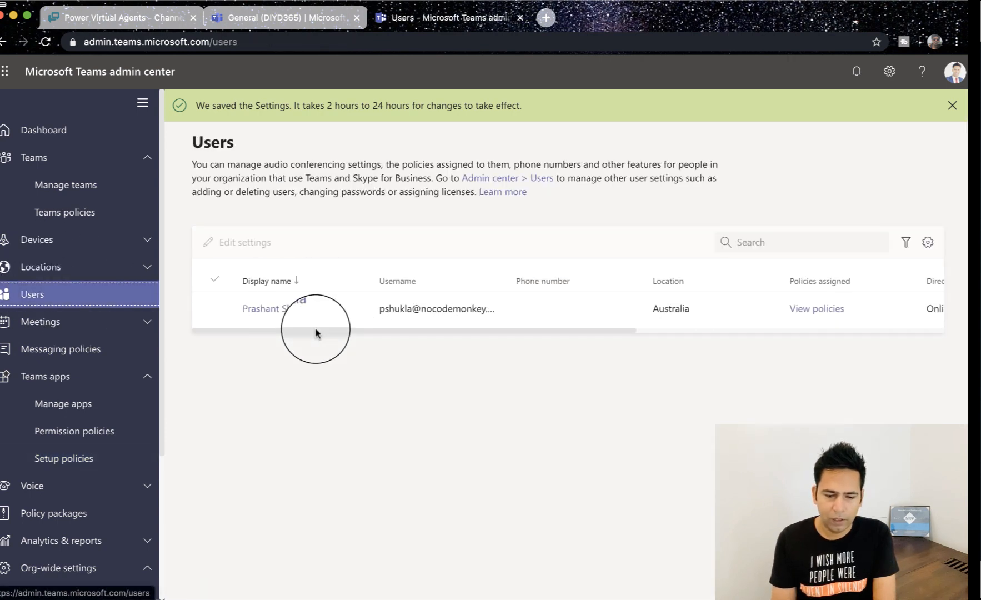
{"action": "left_click", "coordinate": [352, 310]}
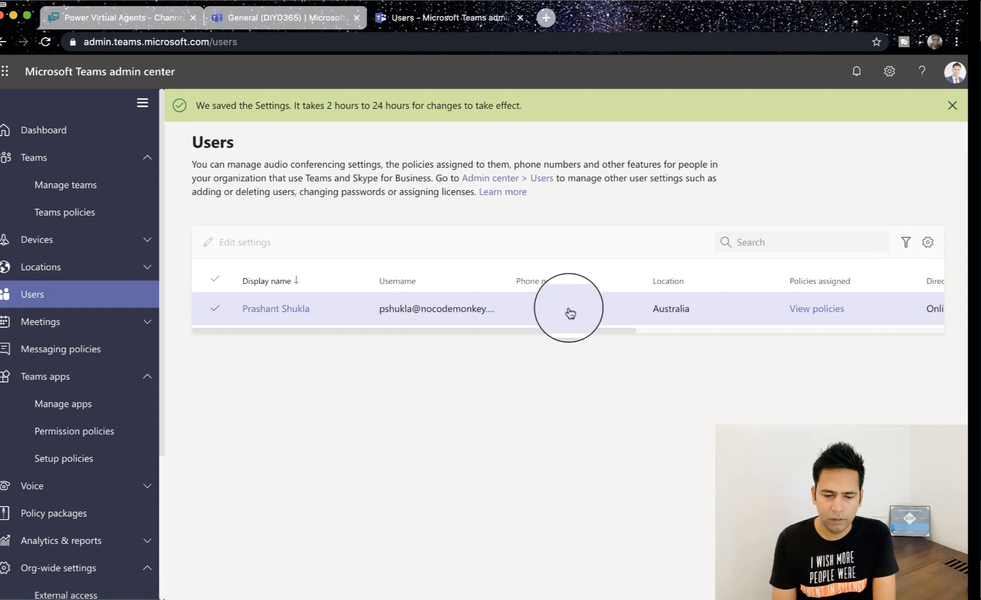
{"action": "left_click", "coordinate": [809, 309]}
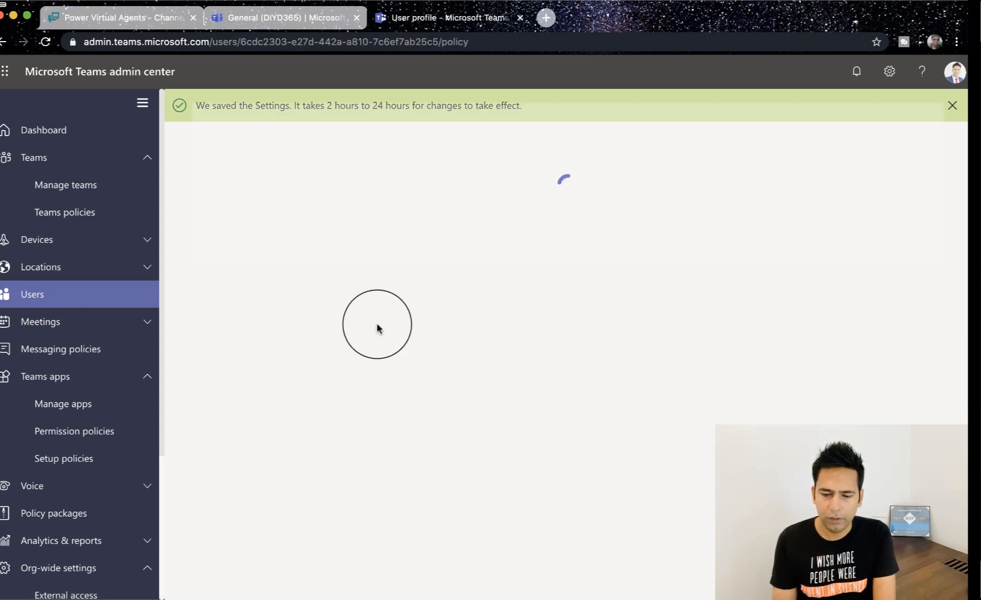
{"action": "scroll", "coordinate": [305, 367], "scroll_direction": "down", "scroll_amount": 5}
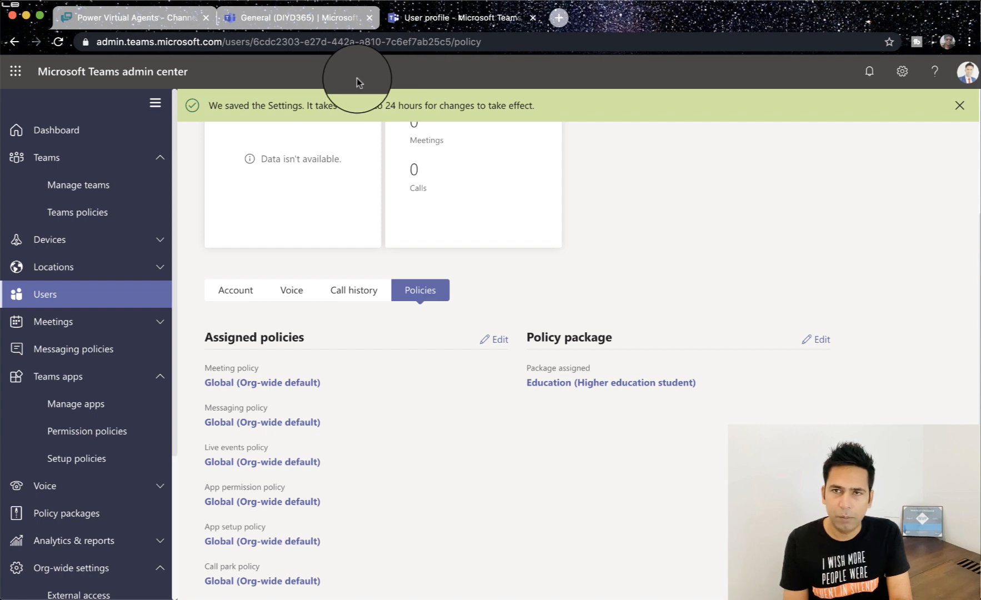
Look at the DIYD365 team's channels in Teams, check the App Studio install link in PowerPoint, and return to Teams in Chrome.
{"action": "left_click", "coordinate": [302, 22]}
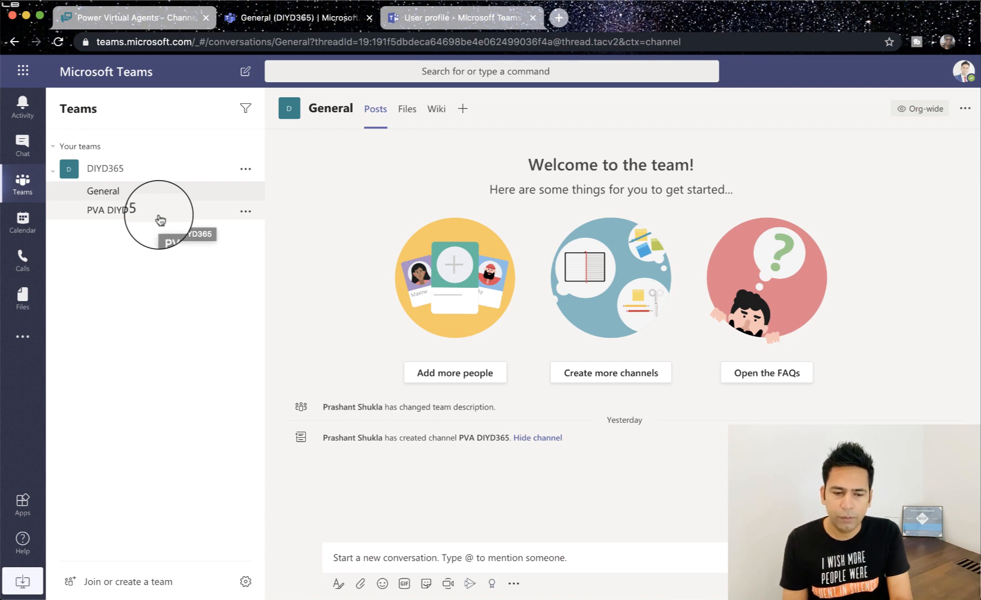
{"action": "left_click", "coordinate": [12, 143]}
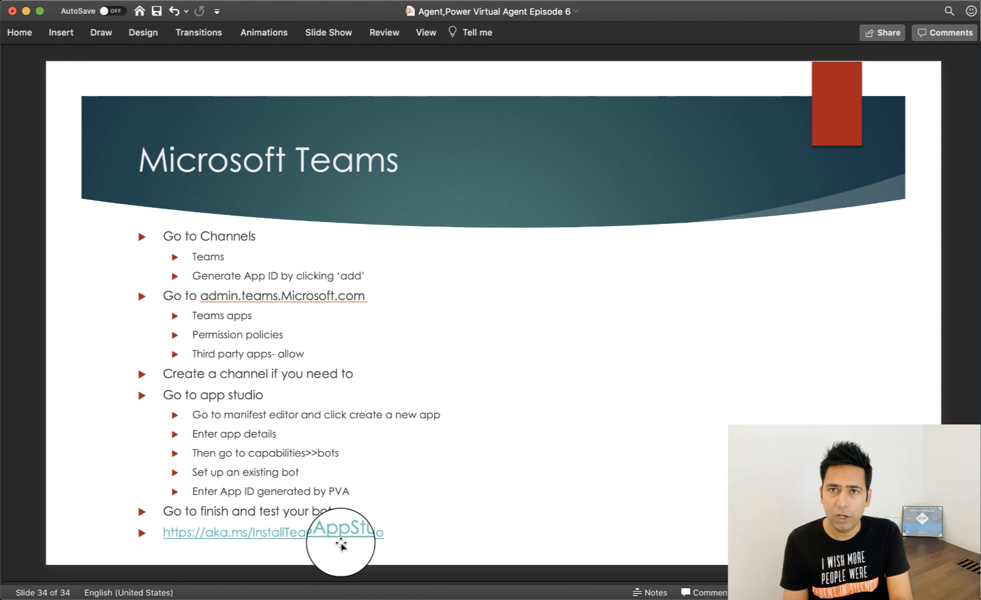
{"action": "mouse_move", "coordinate": [2, 229]}
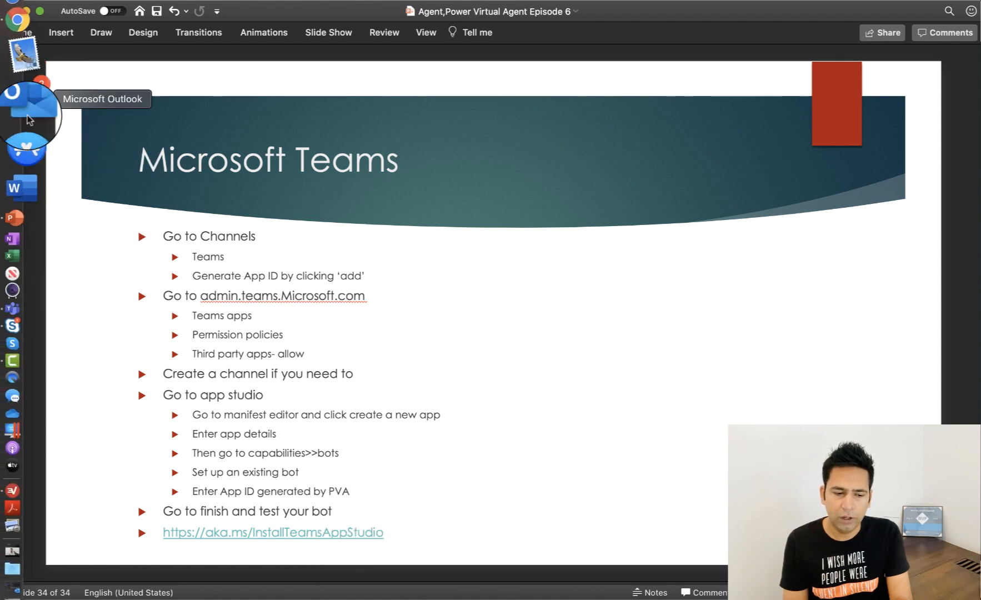
{"action": "left_click", "coordinate": [18, 20]}
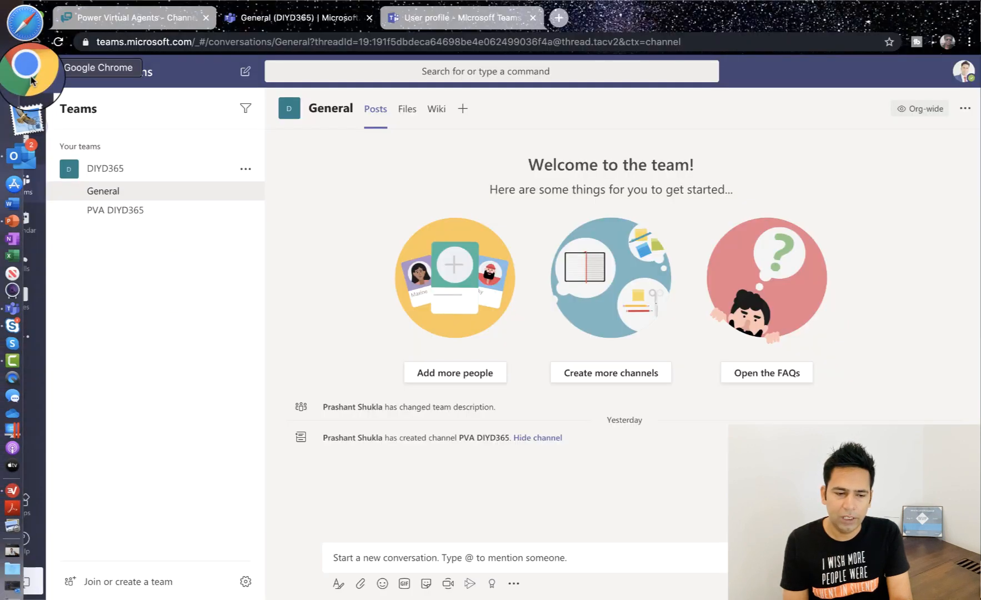
Open App Studio in Teams and start a new app in the manifest editor.
{"action": "left_click", "coordinate": [24, 336]}
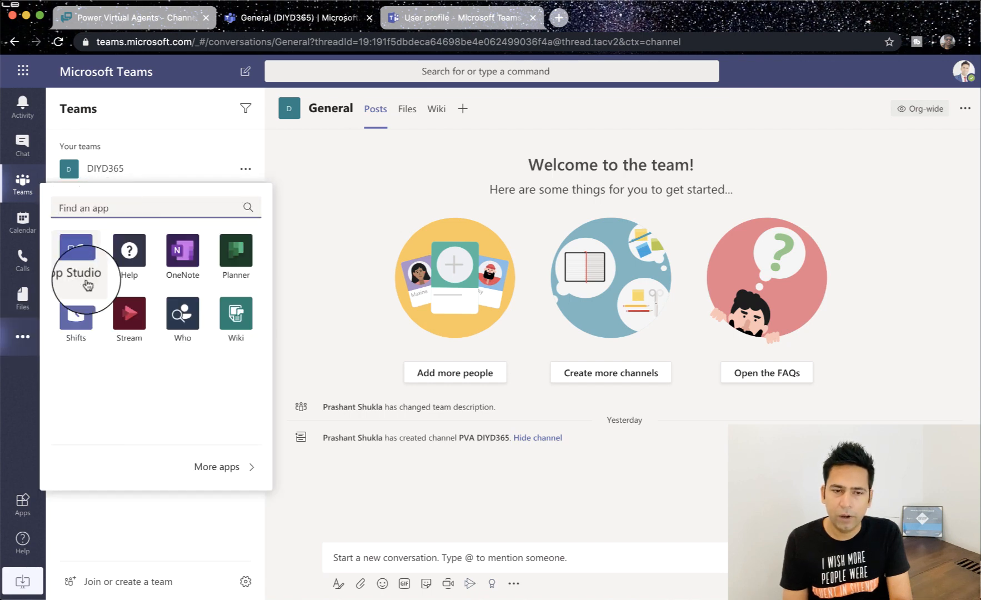
{"action": "left_click", "coordinate": [124, 204]}
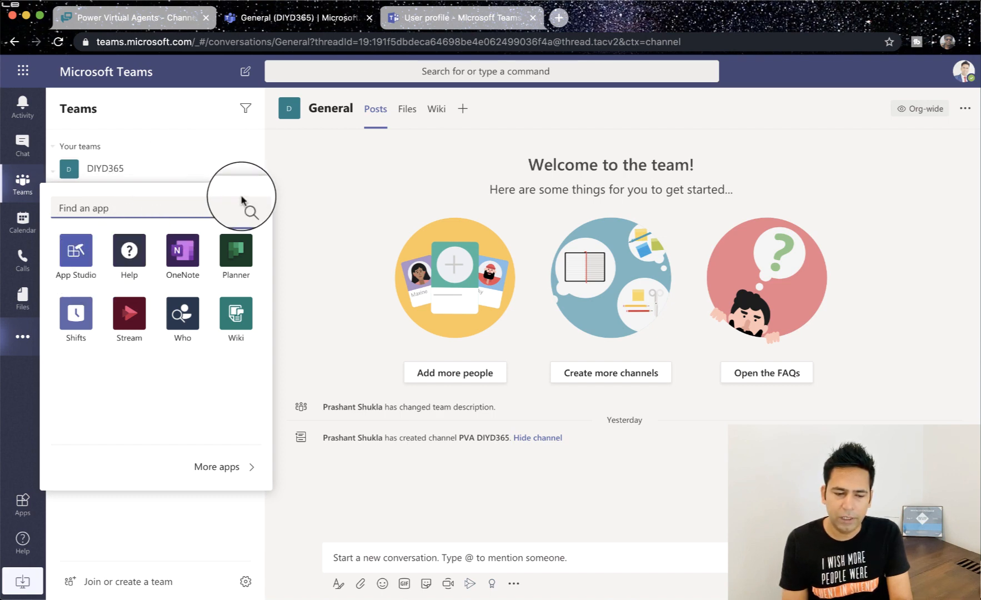
{"action": "left_click", "coordinate": [75, 272]}
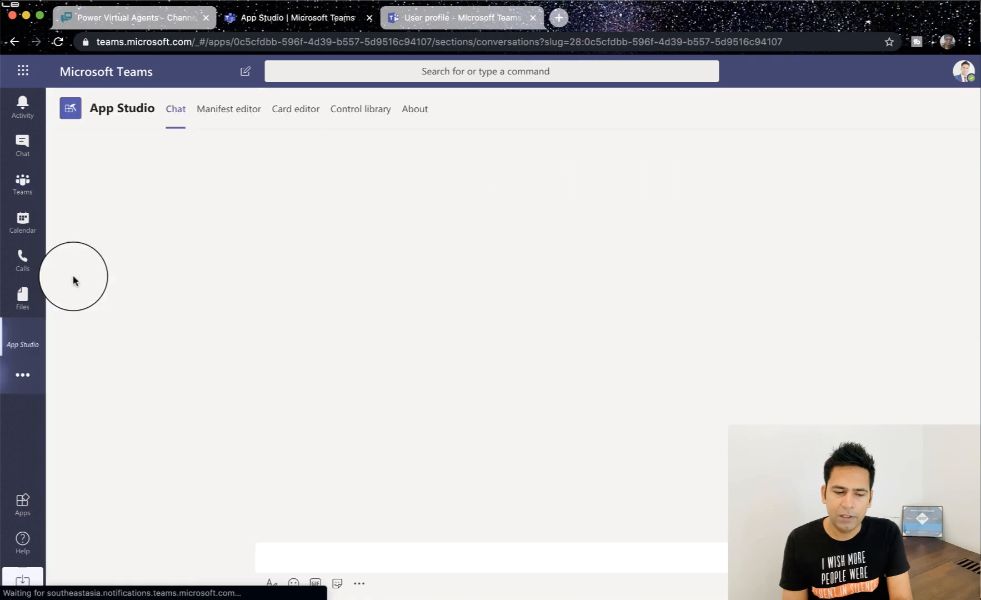
{"action": "left_click", "coordinate": [229, 122]}
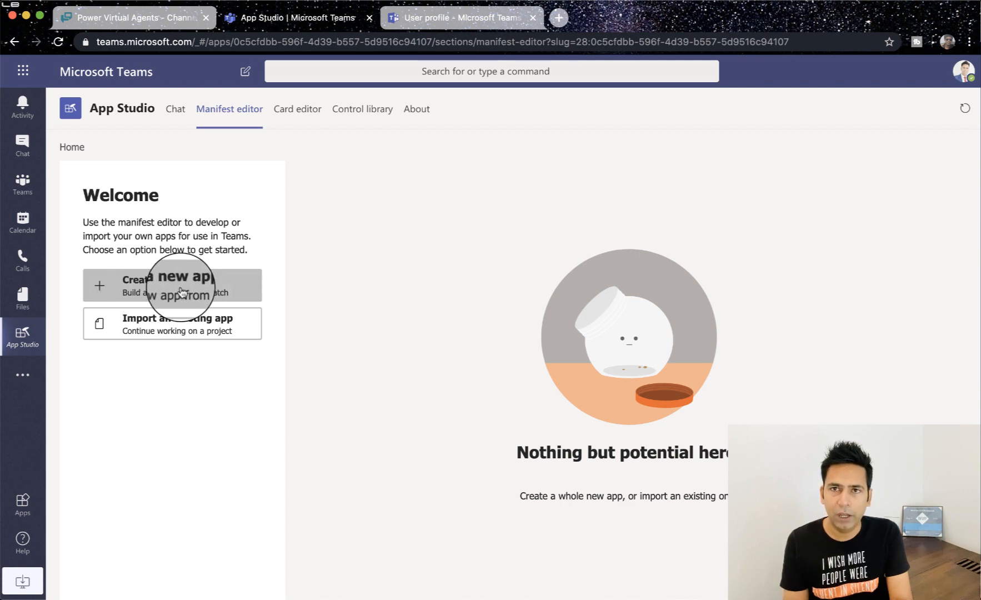
{"action": "left_click", "coordinate": [181, 291]}
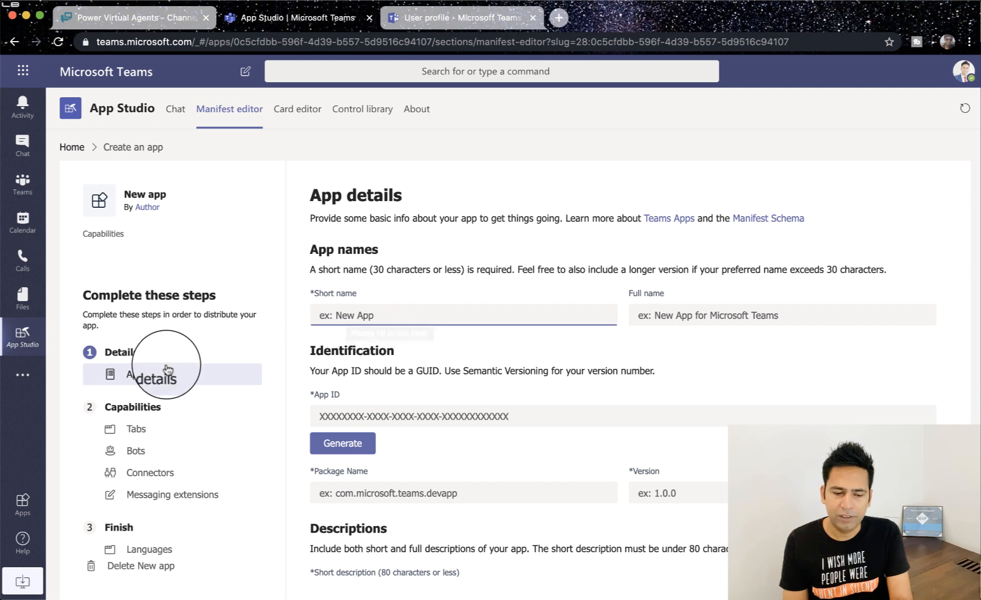
Set the new app's short name to PVA DIYD365 and its full name to PVA.
{"action": "scroll", "coordinate": [167, 356], "scroll_direction": "down", "scroll_amount": 2}
{"action": "scroll", "coordinate": [162, 333], "scroll_direction": "up", "scroll_amount": 2}
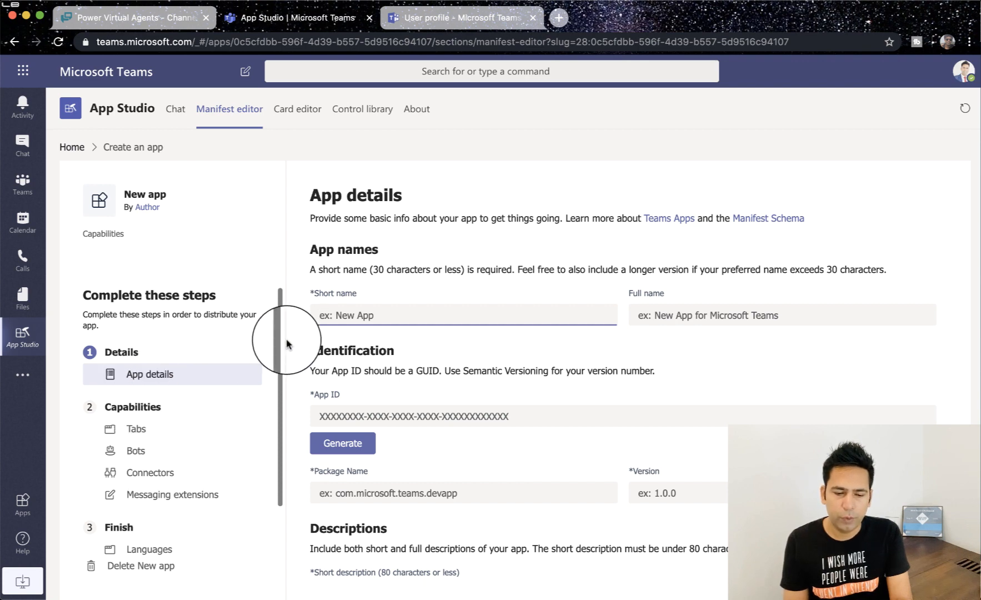
{"action": "left_click", "coordinate": [345, 310]}
{"action": "left_click", "coordinate": [344, 342]}
{"action": "left_click", "coordinate": [641, 315]}
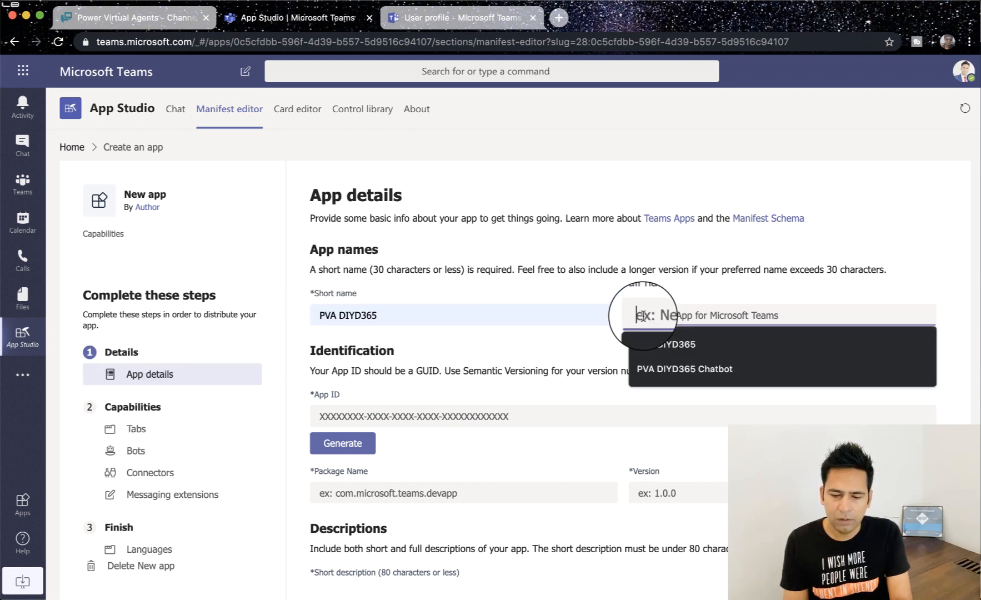
{"action": "type", "text": "P"}
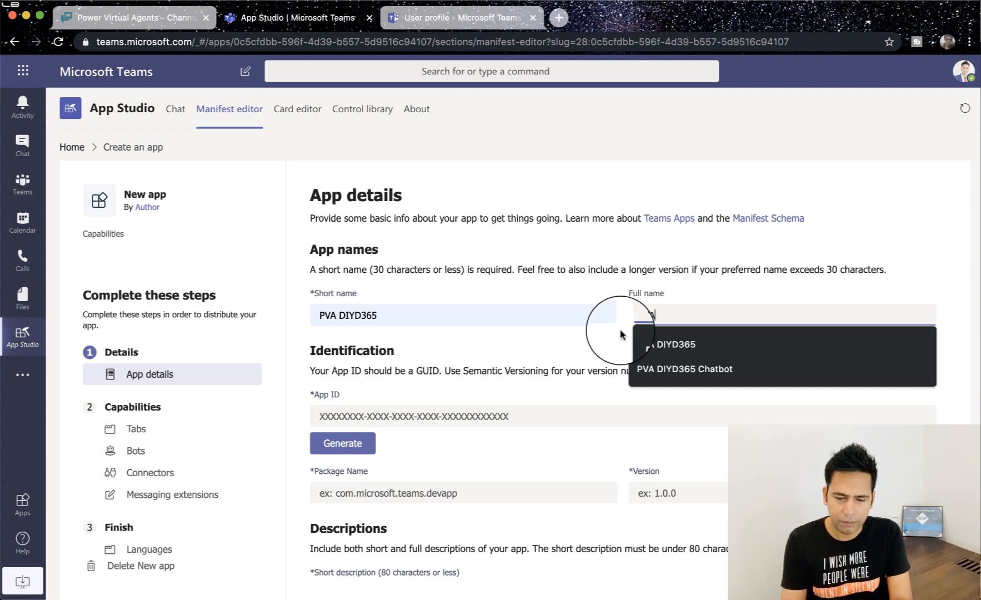
{"action": "type", "text": "VA"}
Generate a new App ID for the app's identification.
{"action": "left_click", "coordinate": [506, 417]}
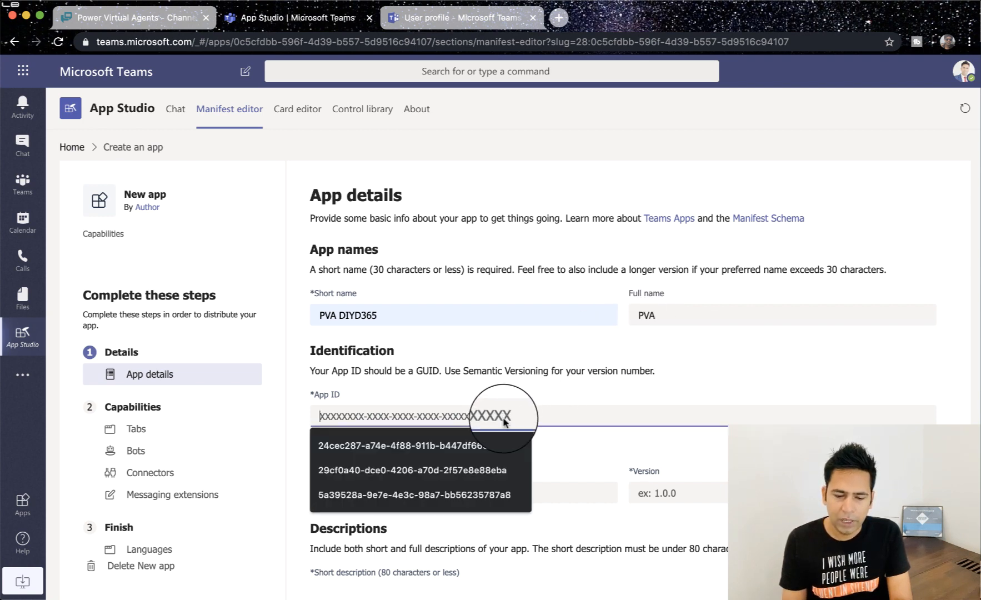
{"action": "left_click", "coordinate": [639, 466]}
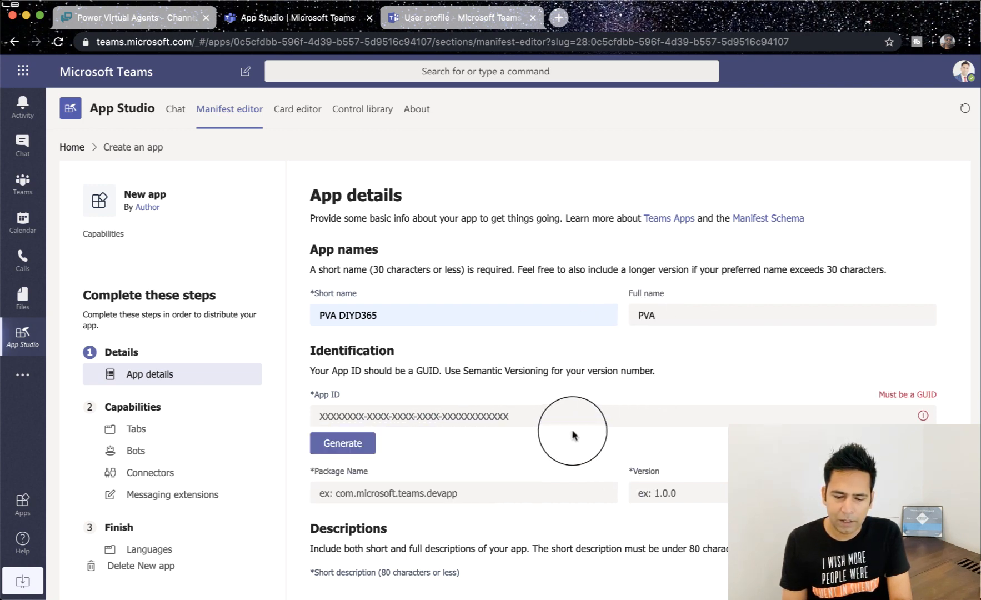
{"action": "left_click", "coordinate": [331, 445]}
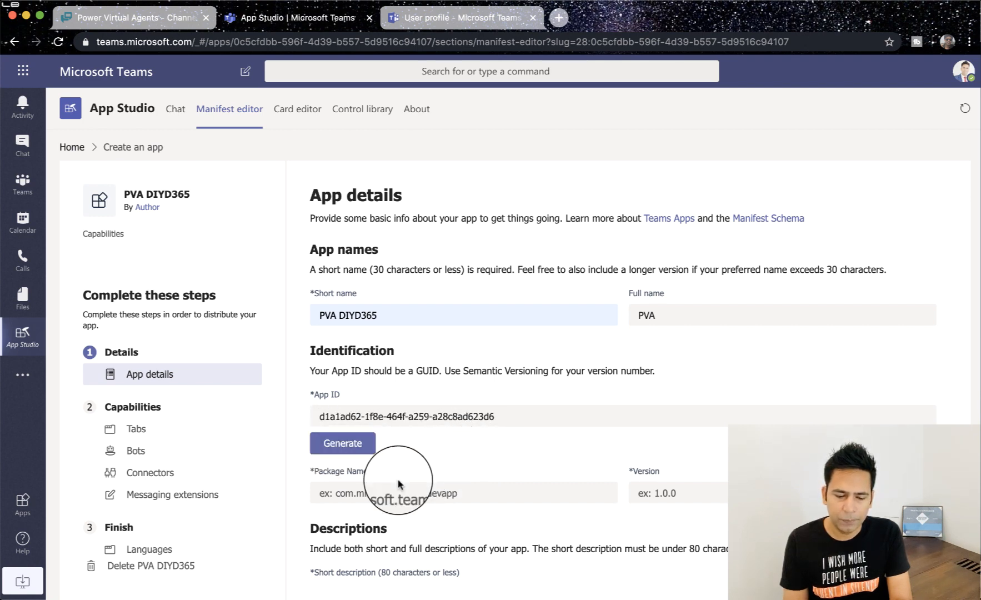
Set the app's package name to PVADIYD365 and its version to 1.0.0.
{"action": "scroll", "coordinate": [462, 500], "scroll_direction": "down", "scroll_amount": 1}
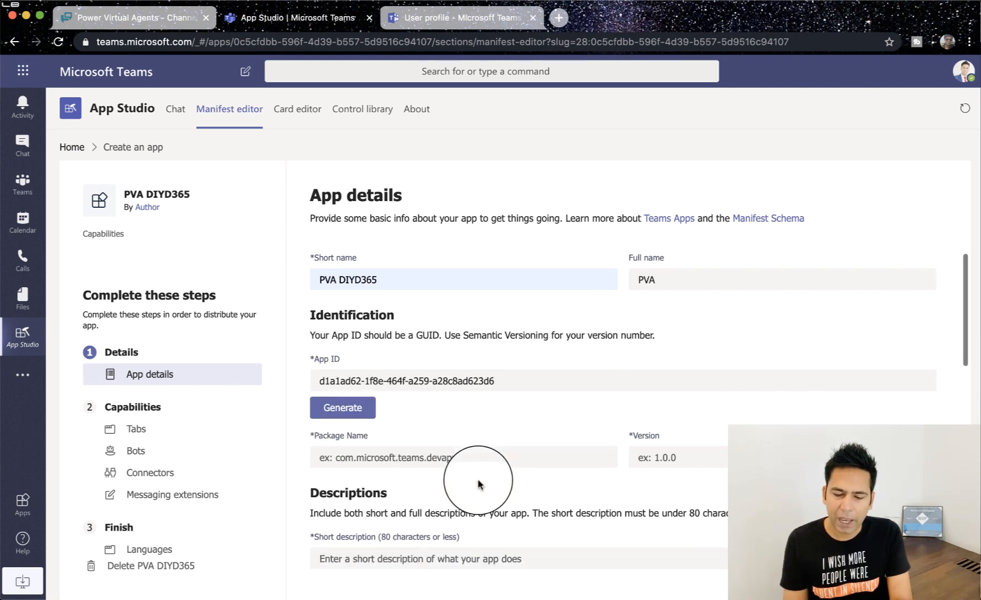
{"action": "left_click", "coordinate": [426, 458]}
{"action": "left_click", "coordinate": [345, 487]}
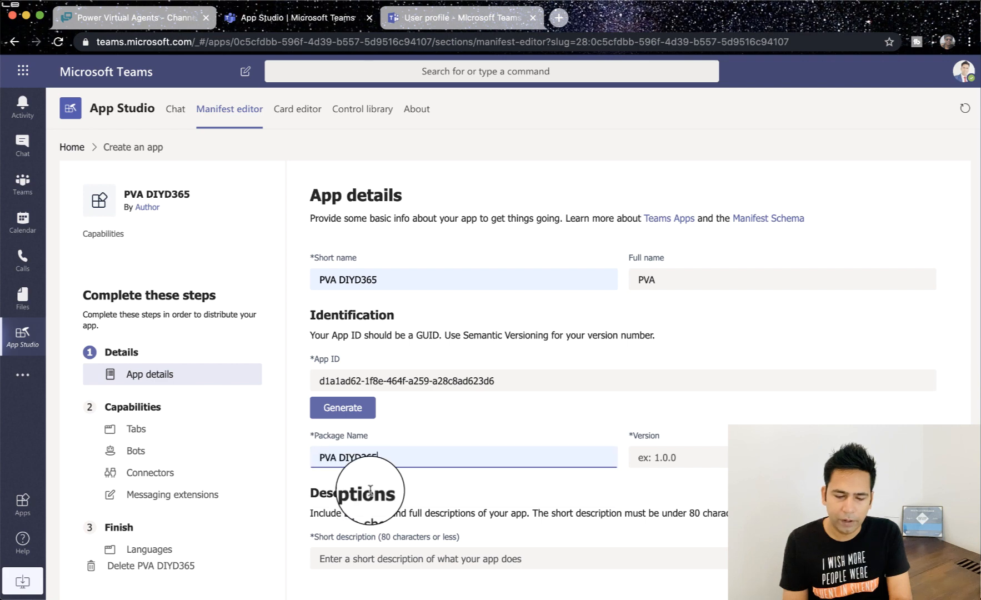
{"action": "left_click", "coordinate": [337, 458]}
{"action": "key", "text": "BackSpace"}
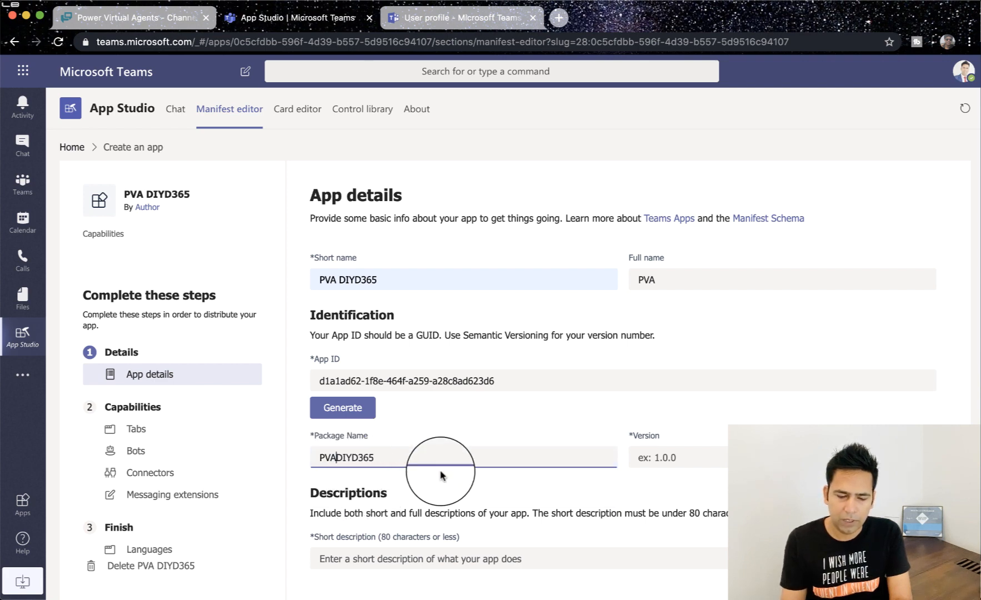
{"action": "left_click", "coordinate": [669, 456]}
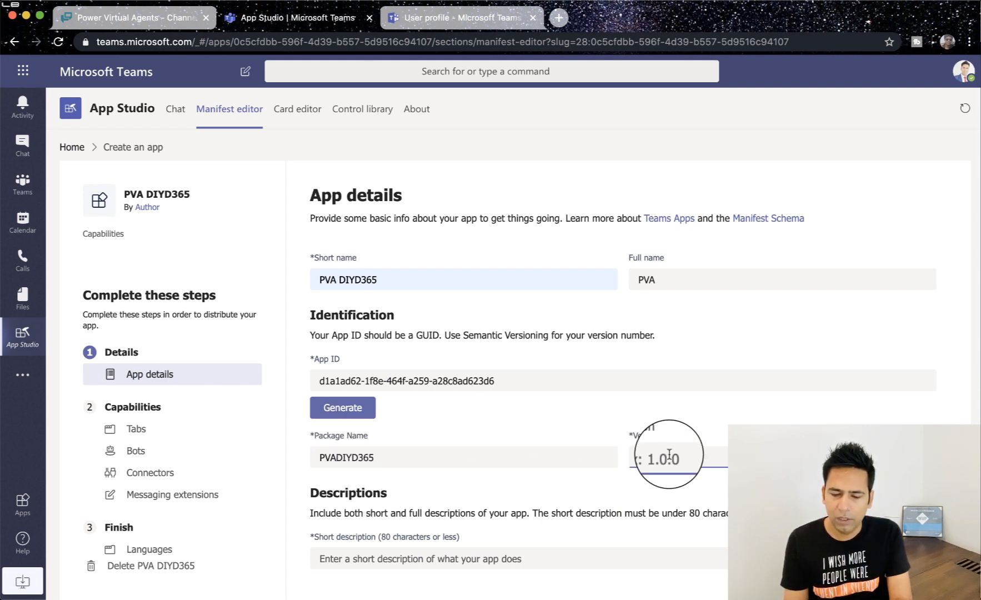
{"action": "type", "text": "1"}
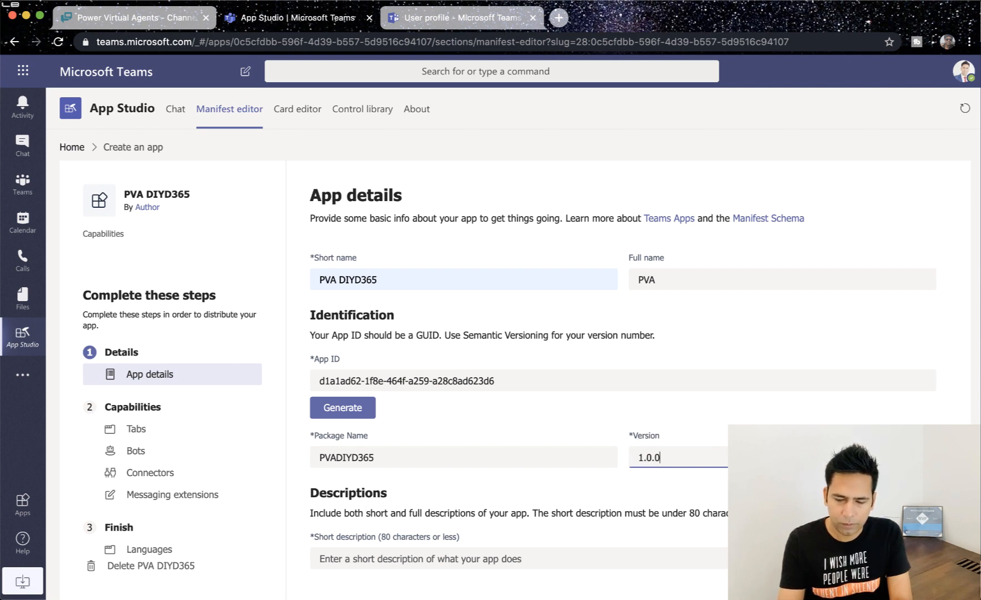
{"action": "type", "text": ".0.0"}
{"action": "left_click", "coordinate": [624, 510]}
Fill in the app's short description as "PVA DIYD365 Chatbot expert".
{"action": "scroll", "coordinate": [628, 556], "scroll_direction": "down", "scroll_amount": 3}
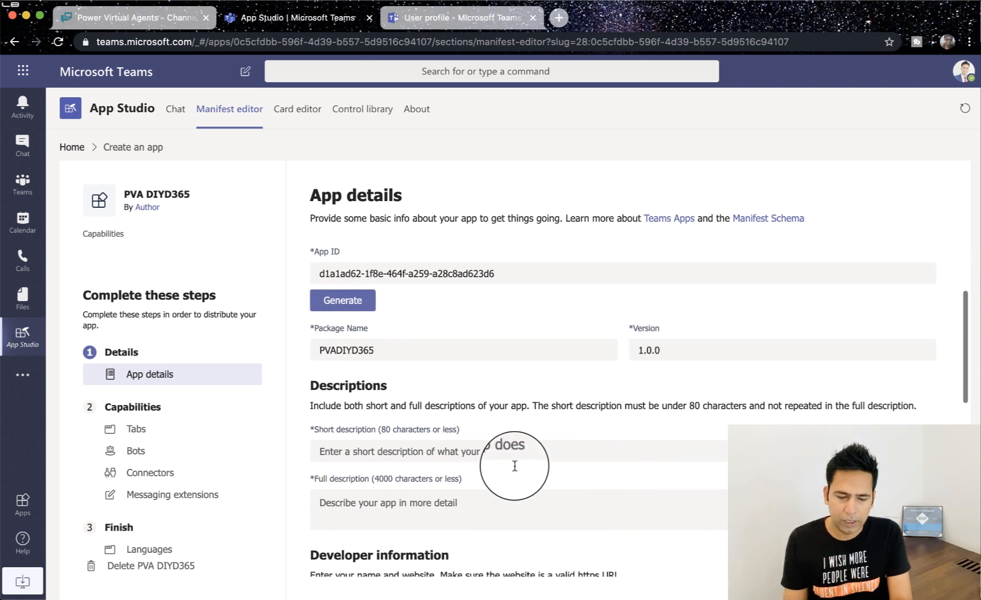
{"action": "left_click", "coordinate": [506, 455]}
{"action": "left_click", "coordinate": [434, 530]}
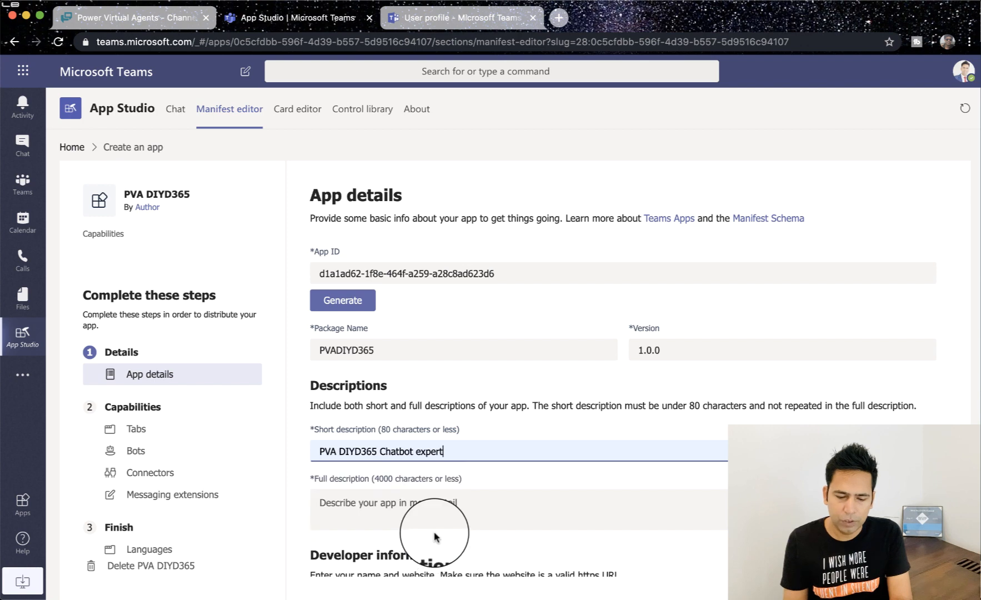
Set the app's full description to "for employees".
{"action": "left_click", "coordinate": [434, 527]}
{"action": "type", "text": "f"}
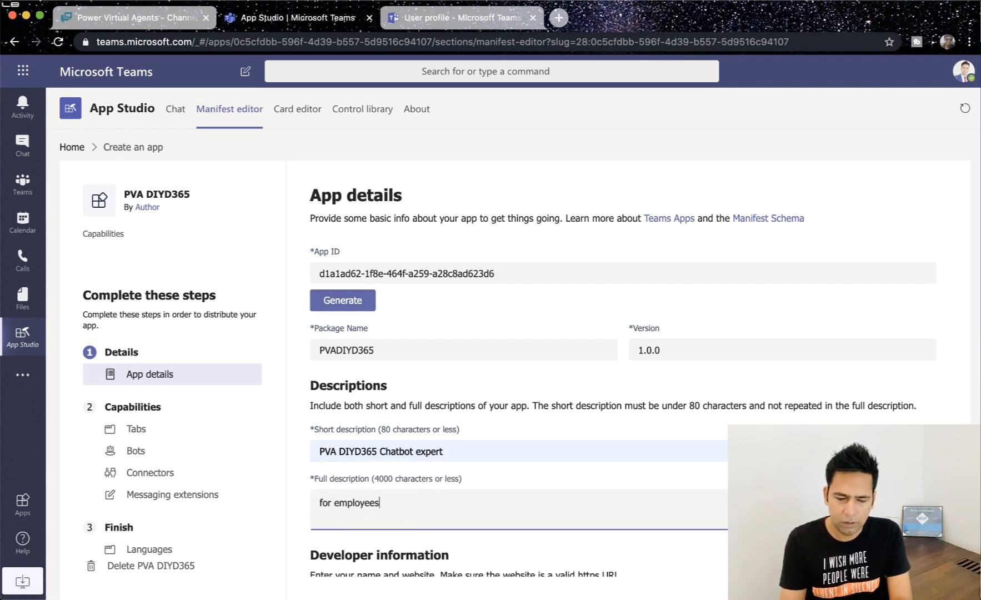
{"action": "type", "text": "or employees"}
{"action": "scroll", "coordinate": [517, 454], "scroll_direction": "down", "scroll_amount": 3}
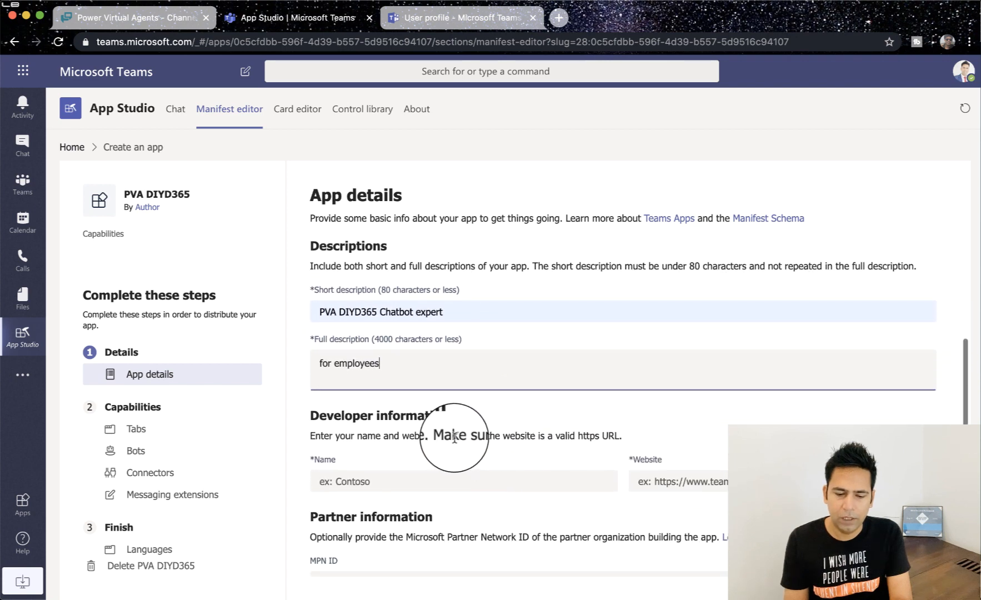
{"action": "scroll", "coordinate": [455, 437], "scroll_direction": "down", "scroll_amount": 1}
{"action": "left_click", "coordinate": [394, 419]}
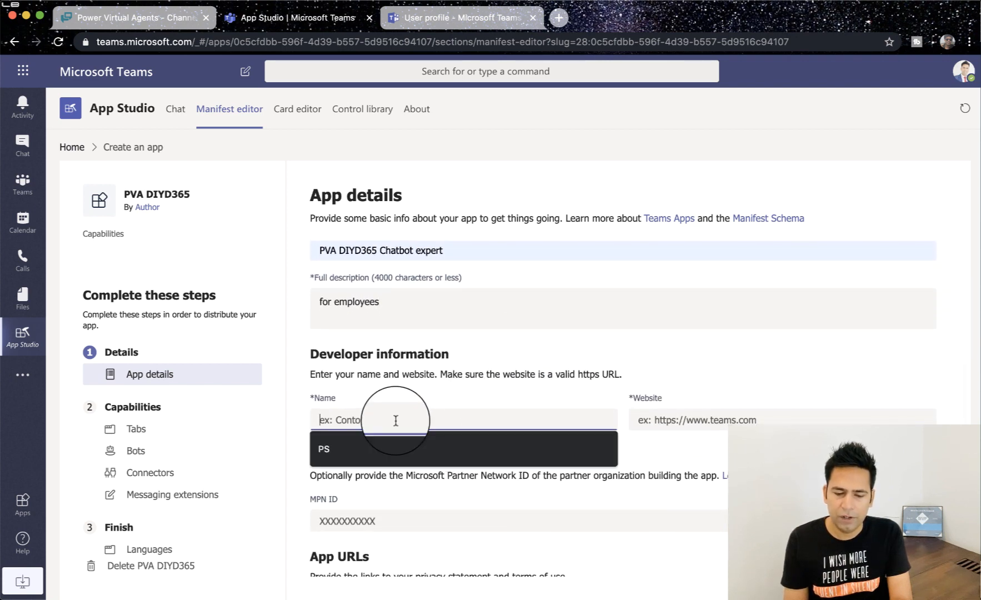
{"action": "left_click", "coordinate": [374, 457]}
{"action": "left_click", "coordinate": [667, 420]}
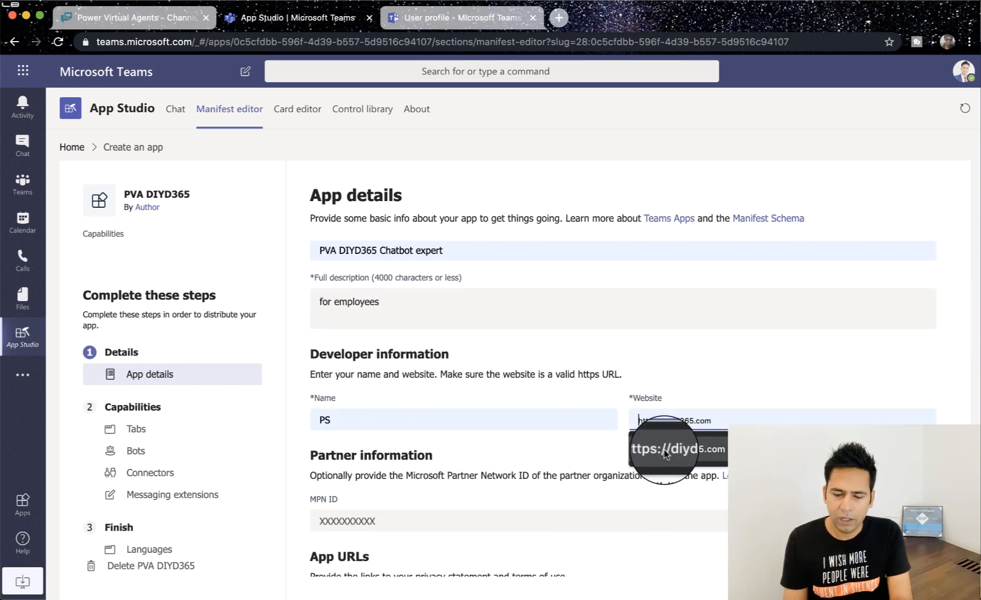
{"action": "left_click", "coordinate": [665, 453]}
{"action": "scroll", "coordinate": [516, 460], "scroll_direction": "down", "scroll_amount": 1}
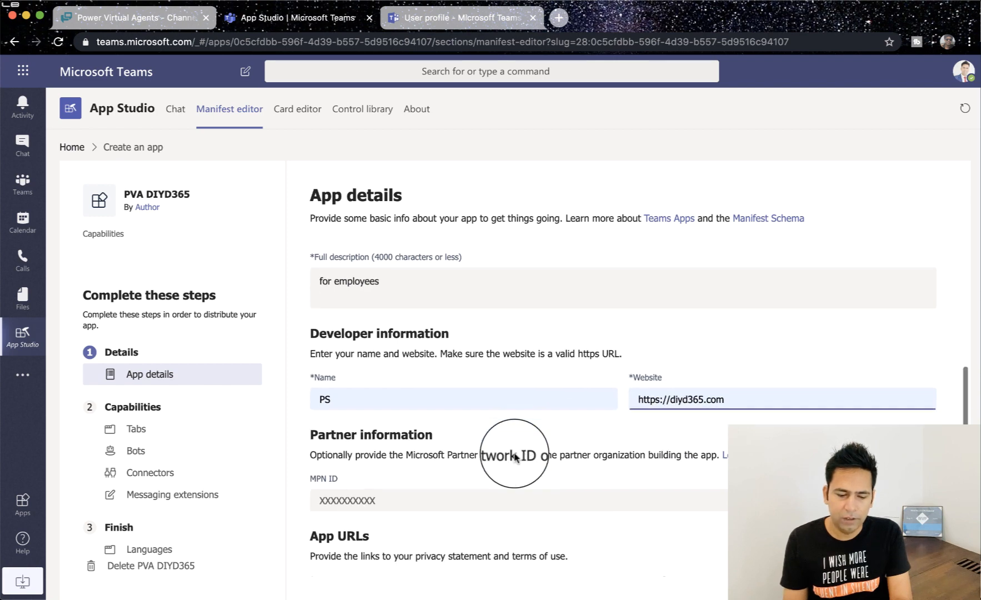
{"action": "scroll", "coordinate": [515, 456], "scroll_direction": "down", "scroll_amount": 2}
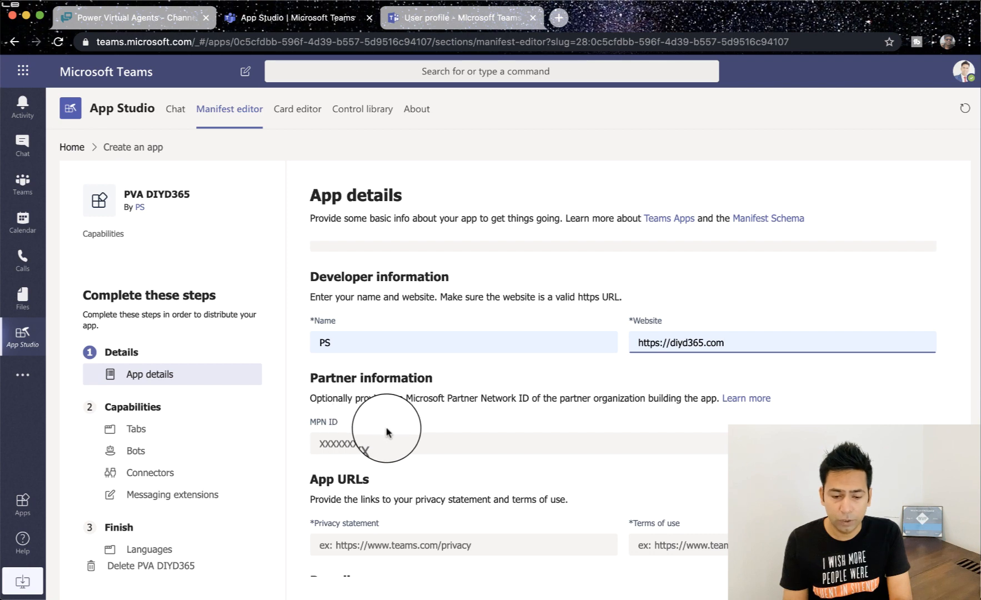
{"action": "scroll", "coordinate": [387, 433], "scroll_direction": "down", "scroll_amount": 3}
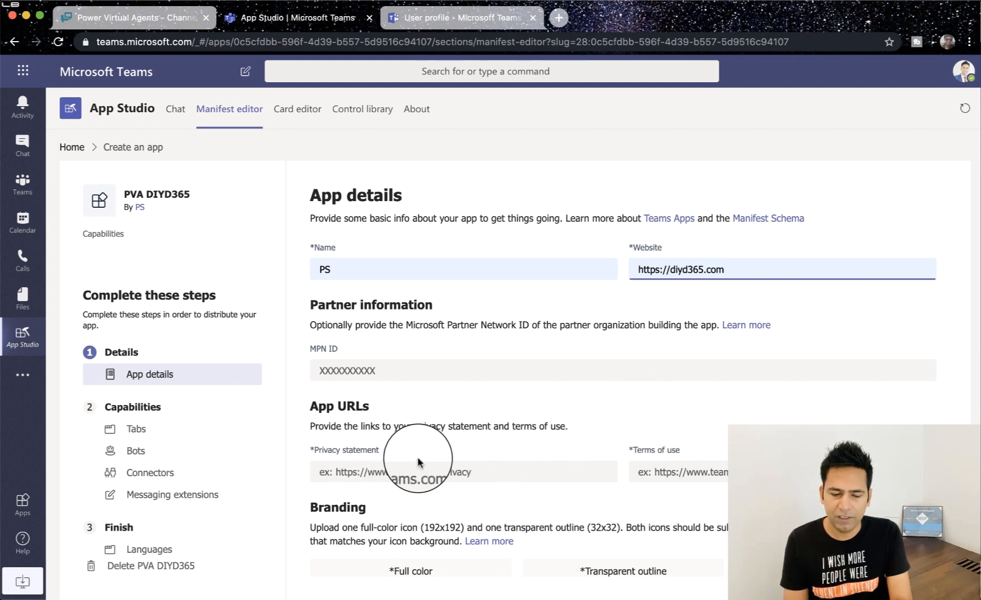
{"action": "left_click", "coordinate": [387, 474]}
{"action": "left_click", "coordinate": [385, 497]}
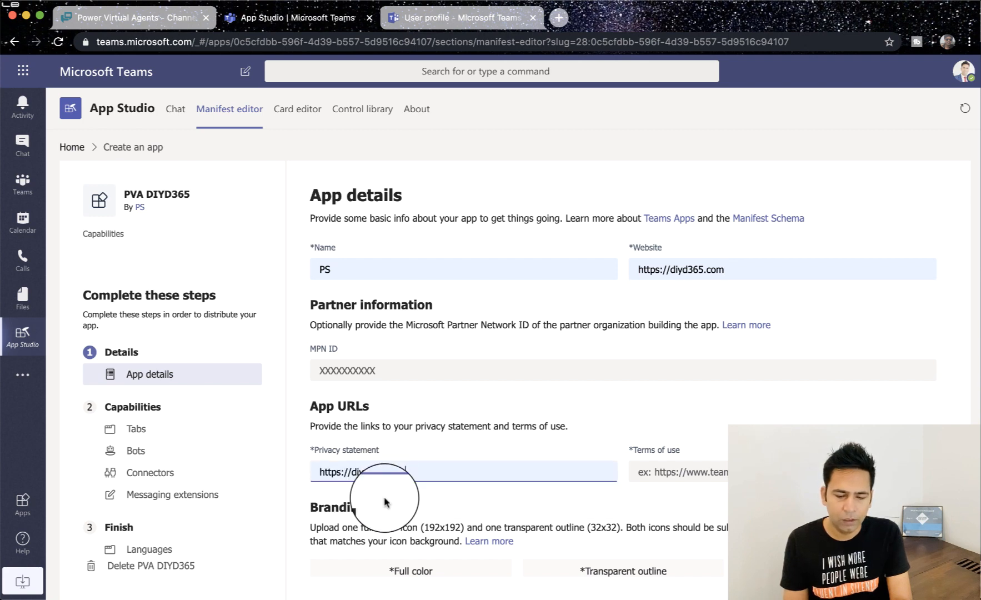
{"action": "left_click", "coordinate": [656, 474]}
{"action": "left_click", "coordinate": [652, 498]}
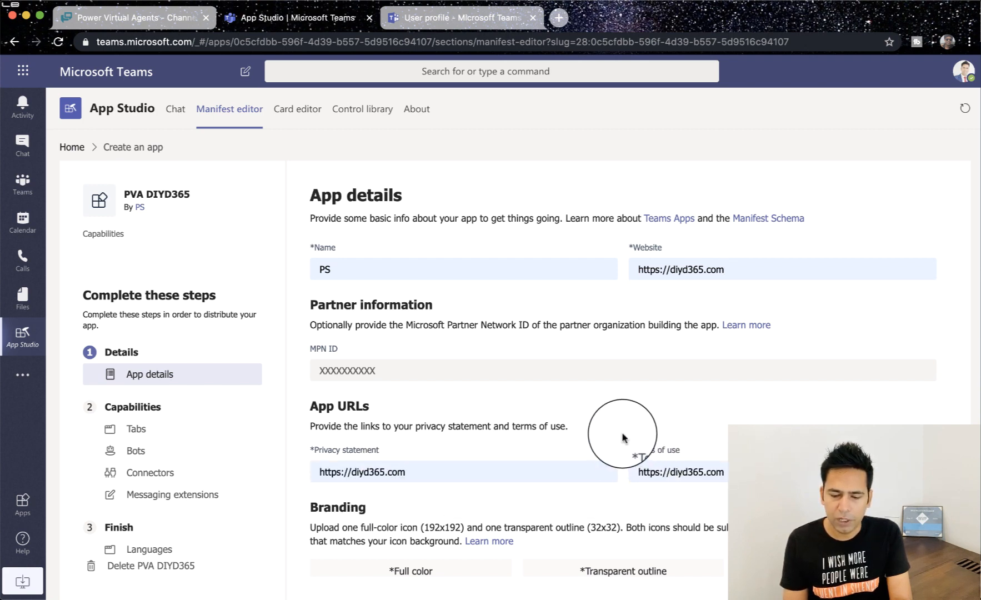
Begin setting up an existing bot in the app's Bots capability, choosing to connect to a different bot ID.
{"action": "scroll", "coordinate": [625, 428], "scroll_direction": "down", "scroll_amount": 1}
{"action": "scroll", "coordinate": [623, 438], "scroll_direction": "down", "scroll_amount": 3}
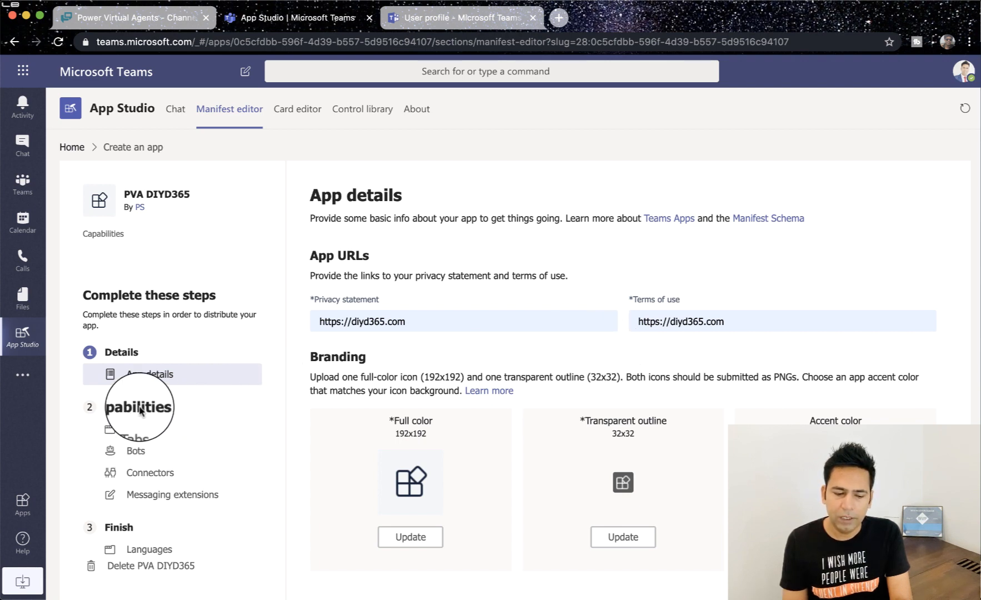
{"action": "left_click", "coordinate": [137, 456]}
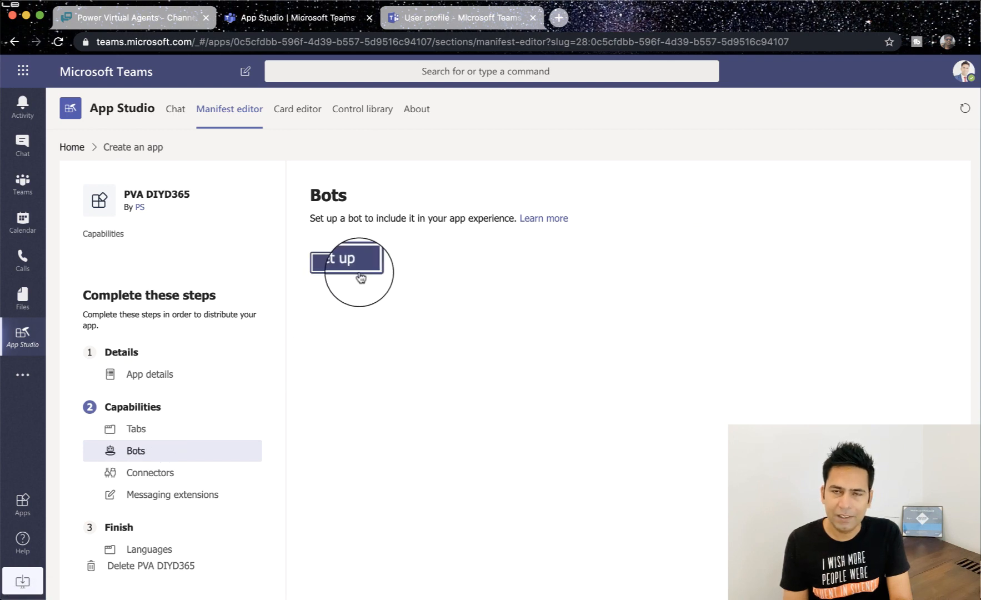
{"action": "left_click", "coordinate": [342, 260]}
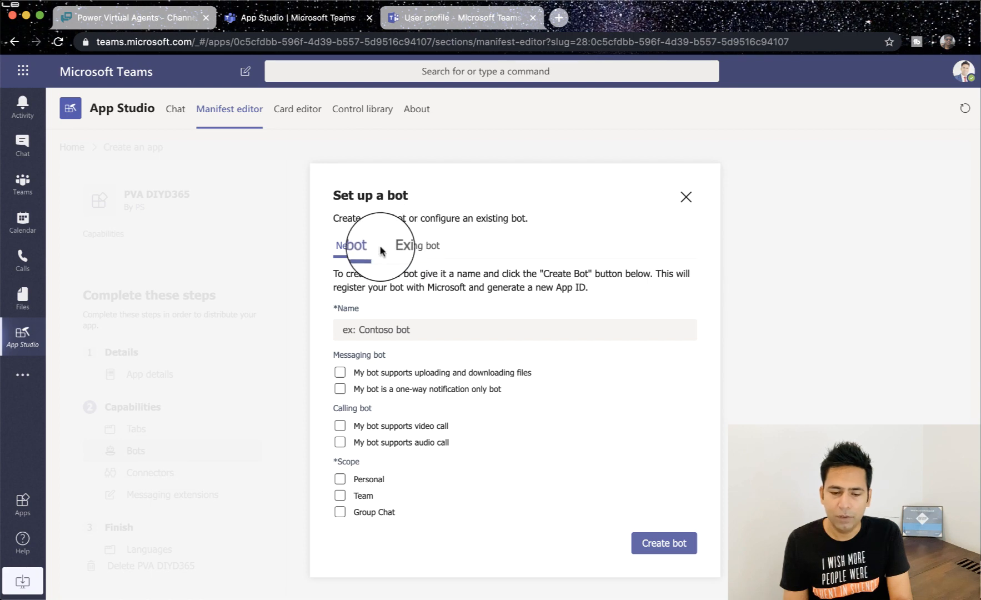
{"action": "left_click", "coordinate": [423, 250]}
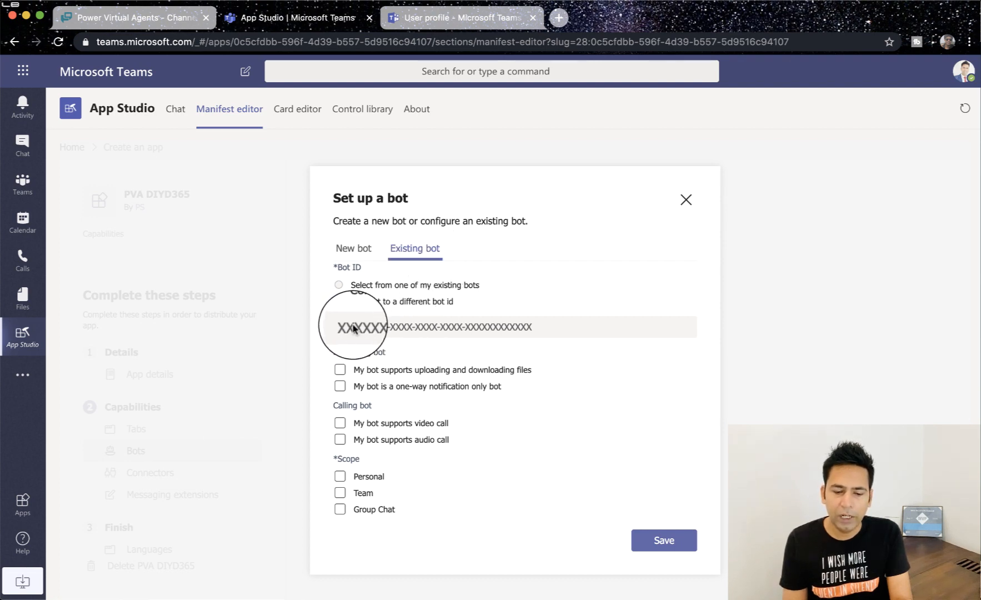
{"action": "left_click", "coordinate": [367, 303]}
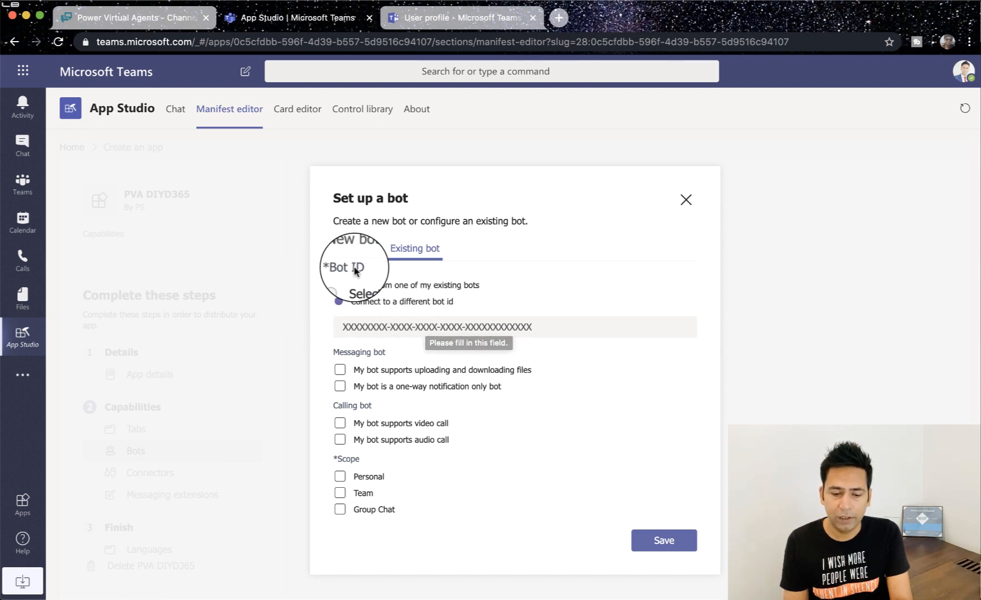
Switch to Power Virtual Agents, copy the App ID of the bot's Microsoft Teams channel, and return to App Studio.
{"action": "left_click", "coordinate": [158, 22]}
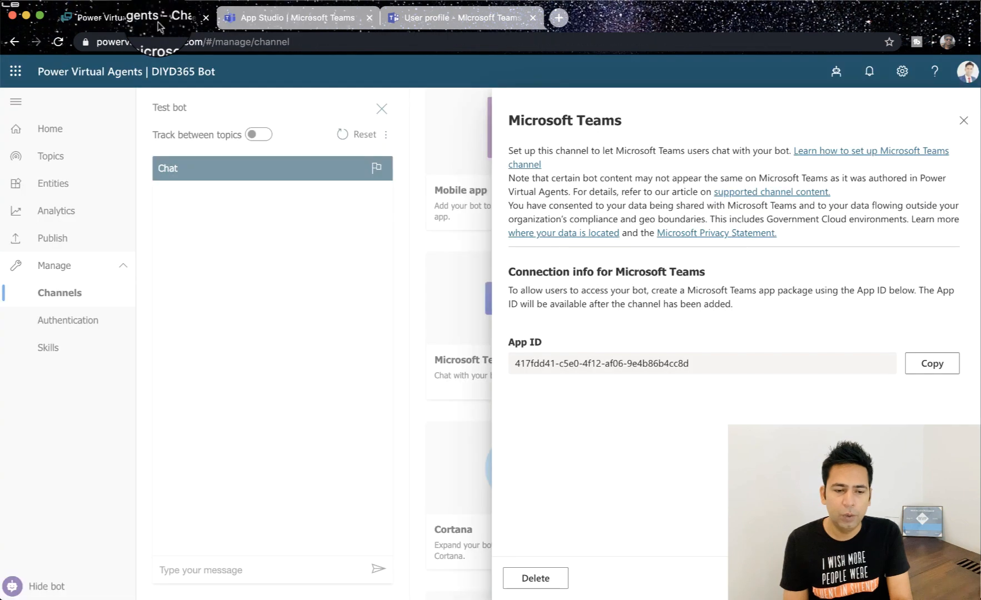
{"action": "left_click", "coordinate": [932, 367]}
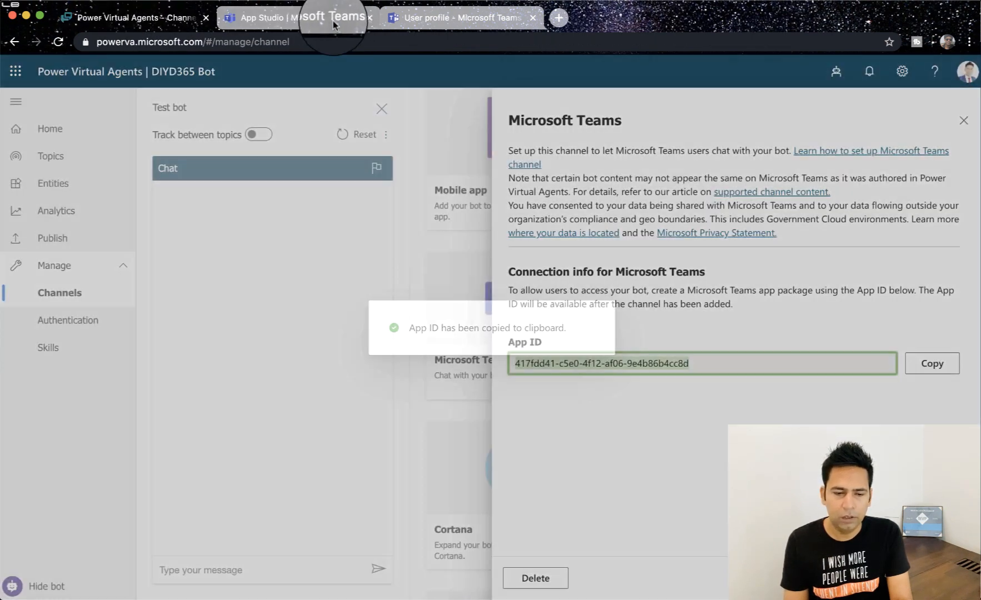
{"action": "left_click", "coordinate": [330, 20]}
Paste the copied App ID as the bot ID and save the bot with the Personal scope.
{"action": "left_click", "coordinate": [392, 320]}
{"action": "left_click", "coordinate": [391, 326]}
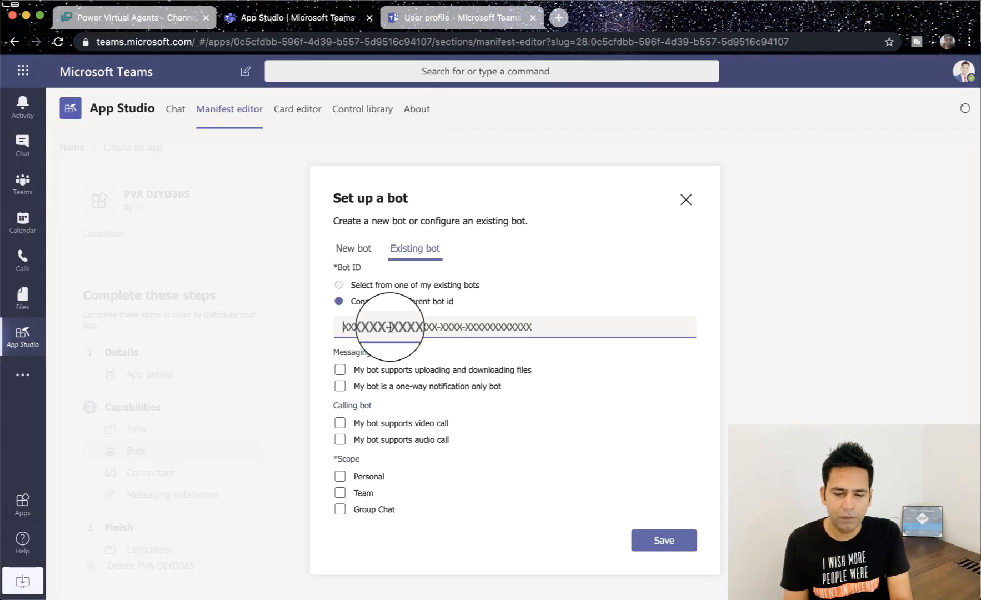
{"action": "key", "text": "super+v"}
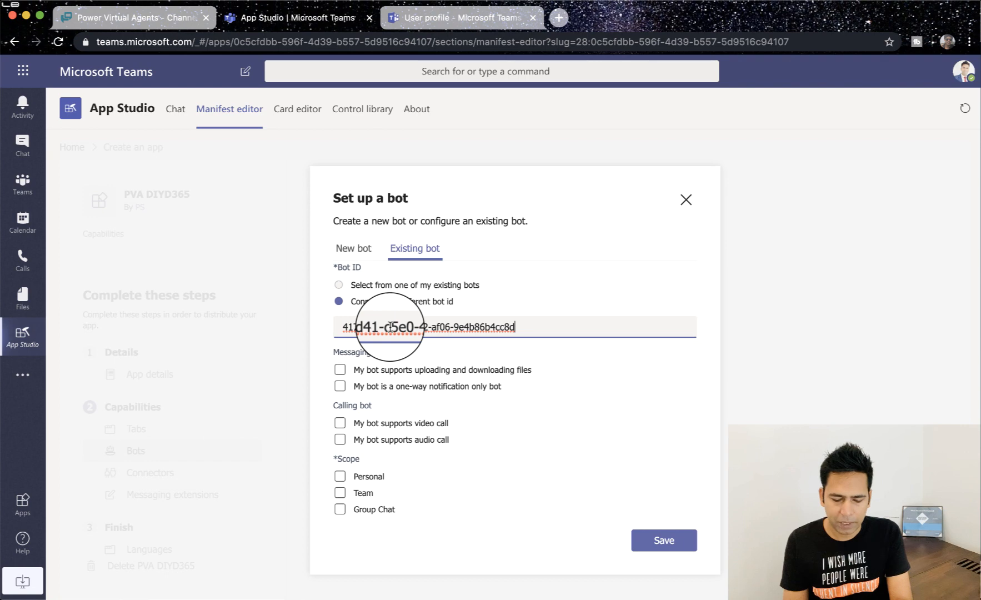
{"action": "left_click", "coordinate": [340, 478]}
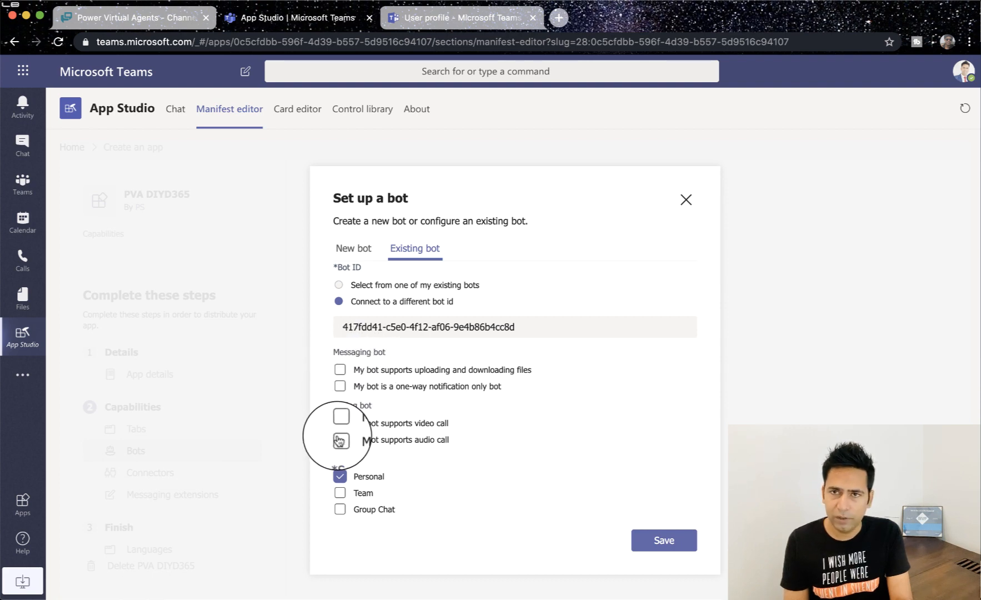
{"action": "left_click", "coordinate": [659, 549]}
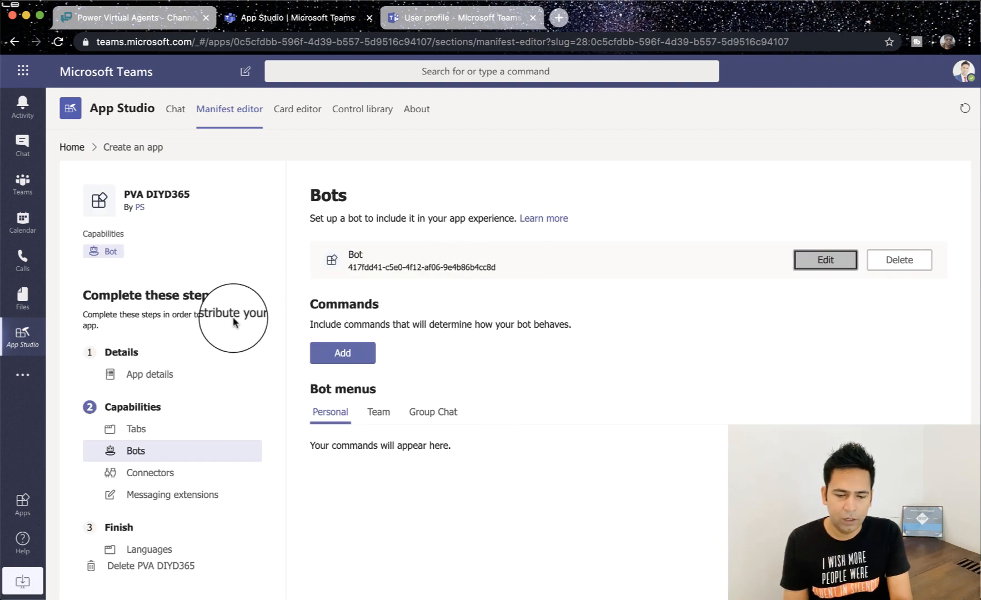
Open the Test and distribute options for the PVA DIYD365 app.
{"action": "scroll", "coordinate": [219, 391], "scroll_direction": "down", "scroll_amount": 2}
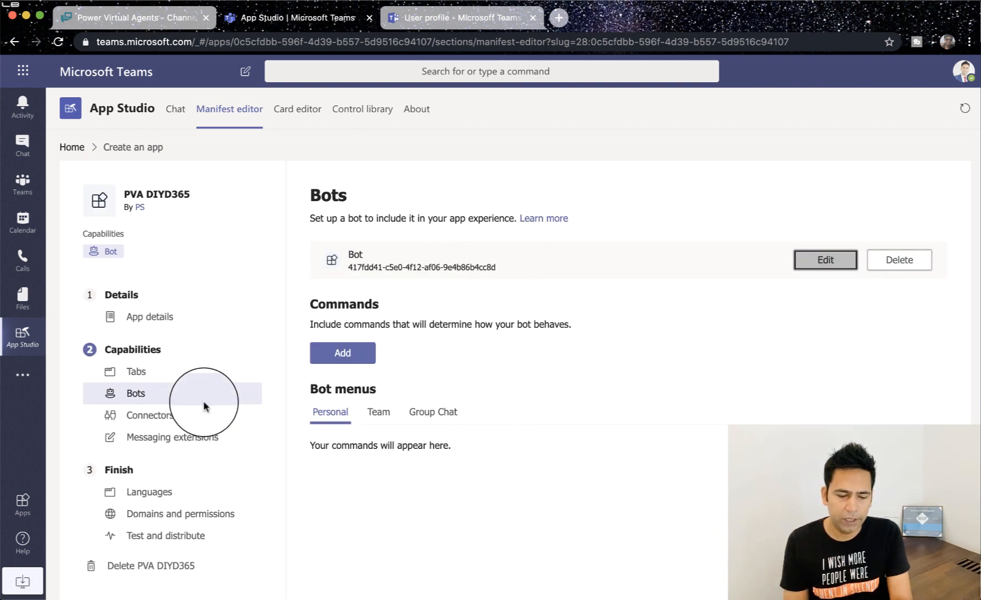
{"action": "left_click", "coordinate": [154, 541]}
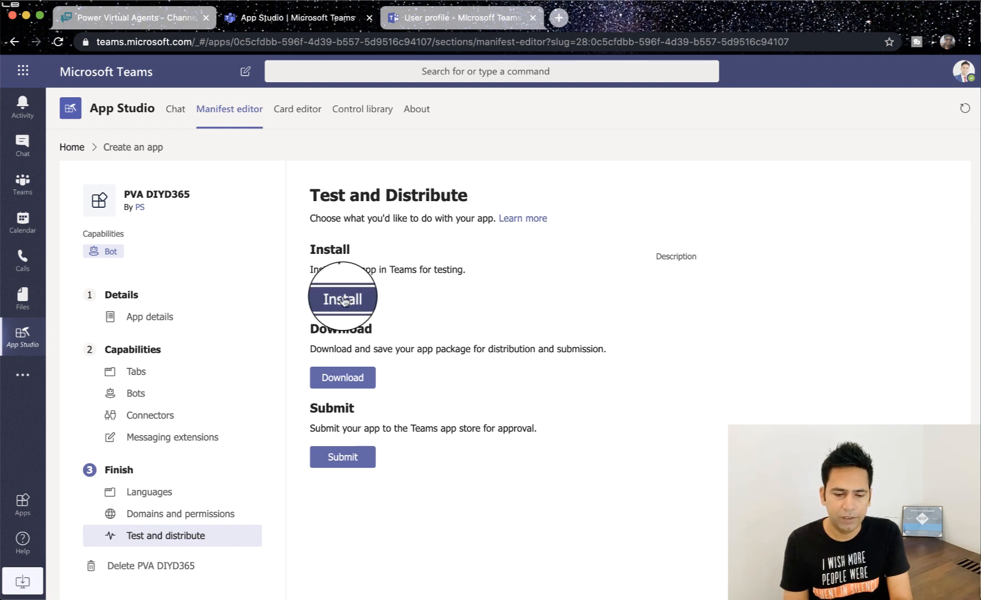
Try to install the PVA DIYD365 app in Teams for testing, and close its details and the chat notification.
{"action": "left_click", "coordinate": [344, 301]}
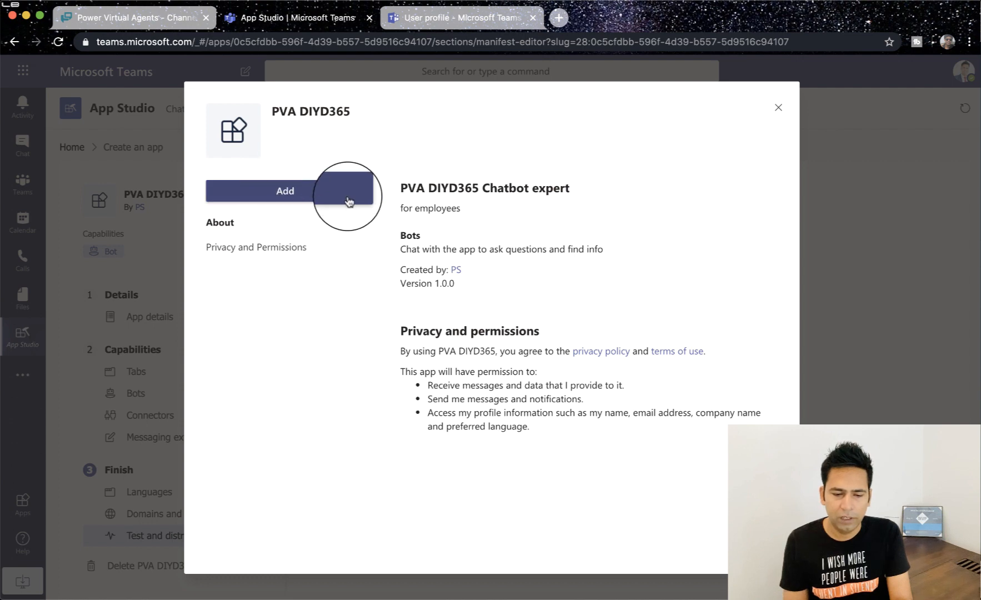
{"action": "left_click", "coordinate": [311, 197]}
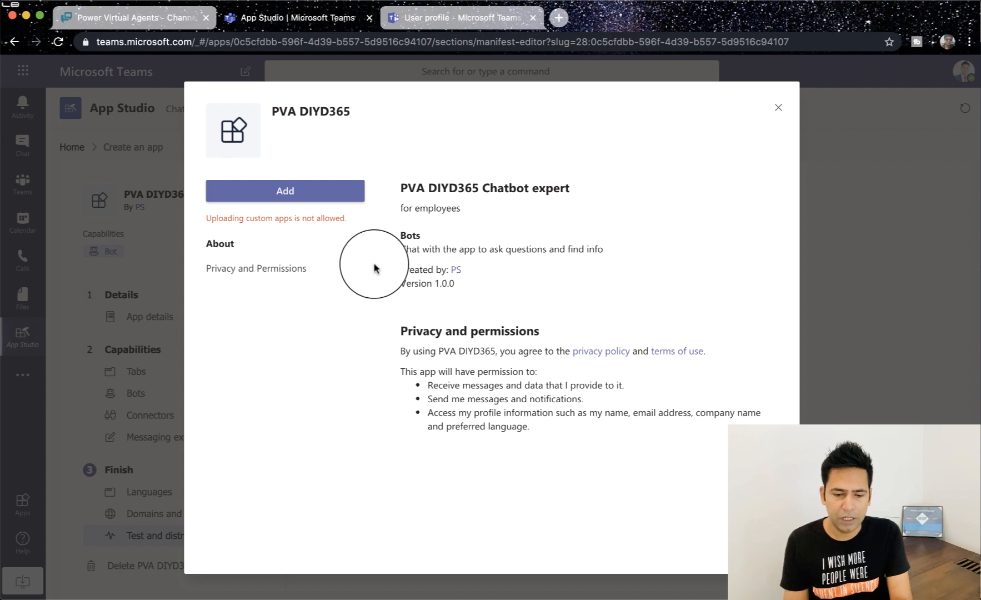
{"action": "left_click", "coordinate": [771, 105]}
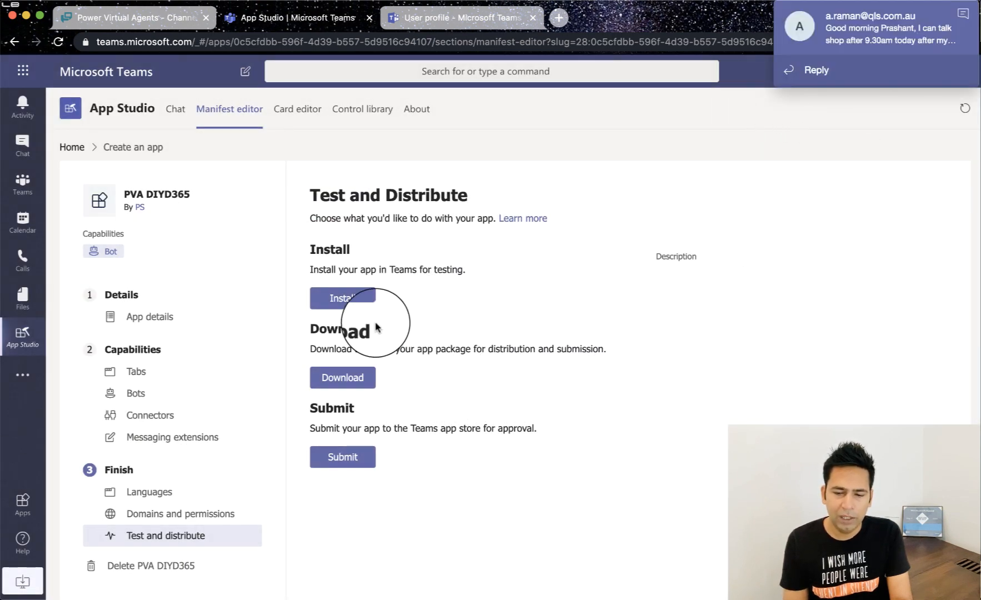
{"action": "left_click", "coordinate": [963, 16]}
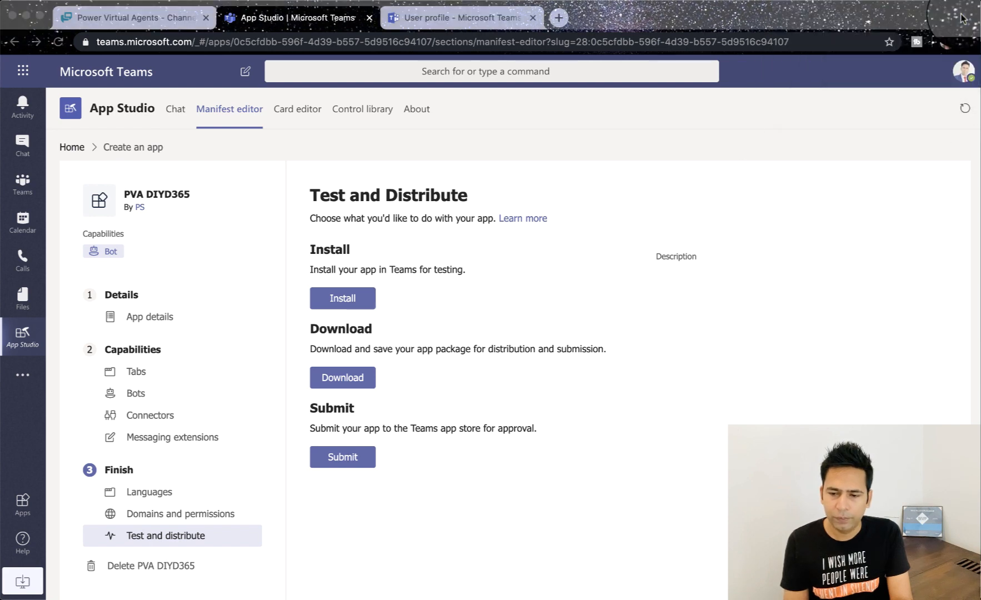
Download the app package and allow the site to download multiple files.
{"action": "left_click", "coordinate": [340, 380]}
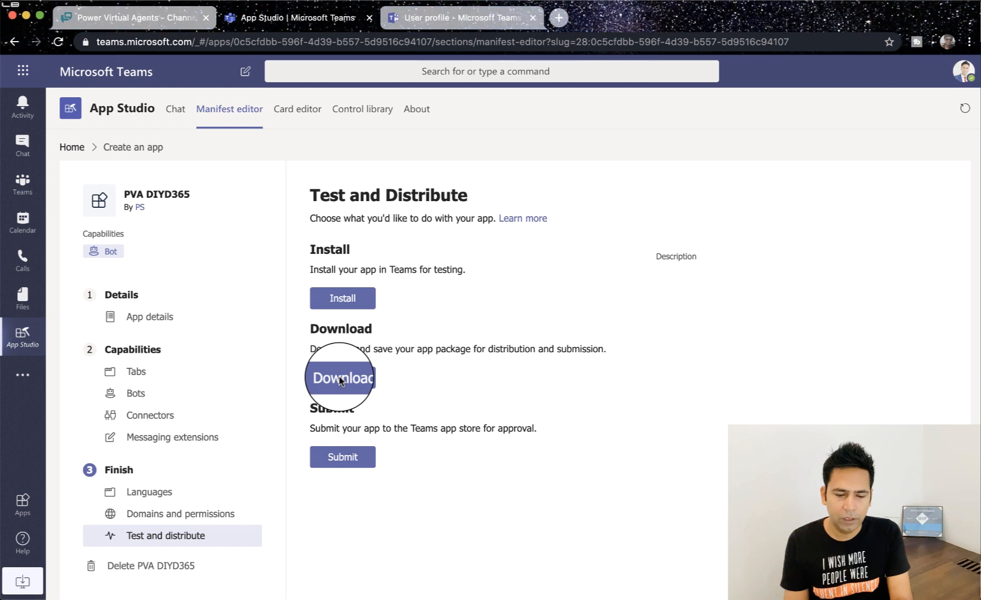
{"action": "left_click", "coordinate": [340, 380]}
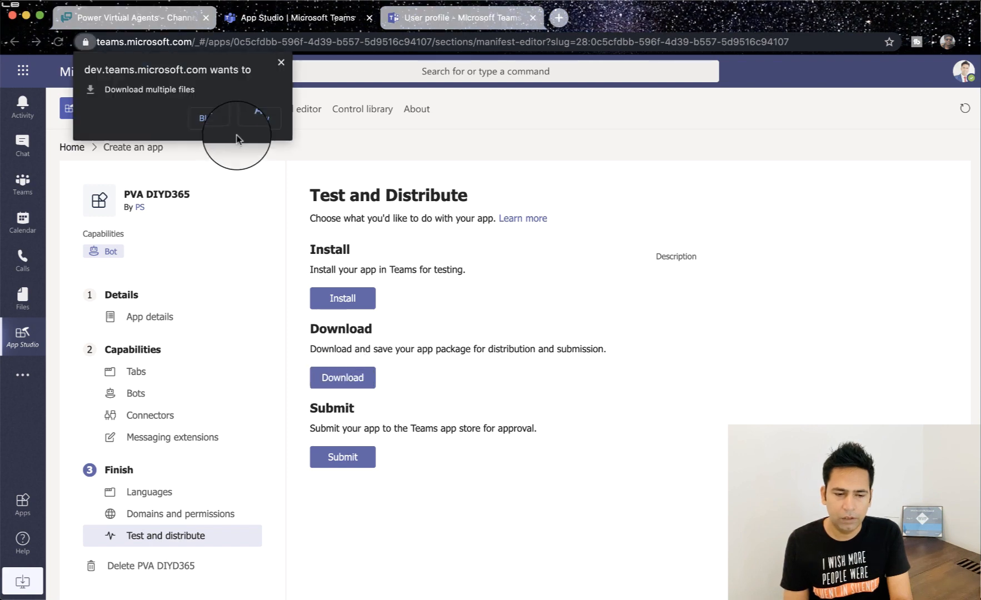
{"action": "left_click", "coordinate": [258, 118]}
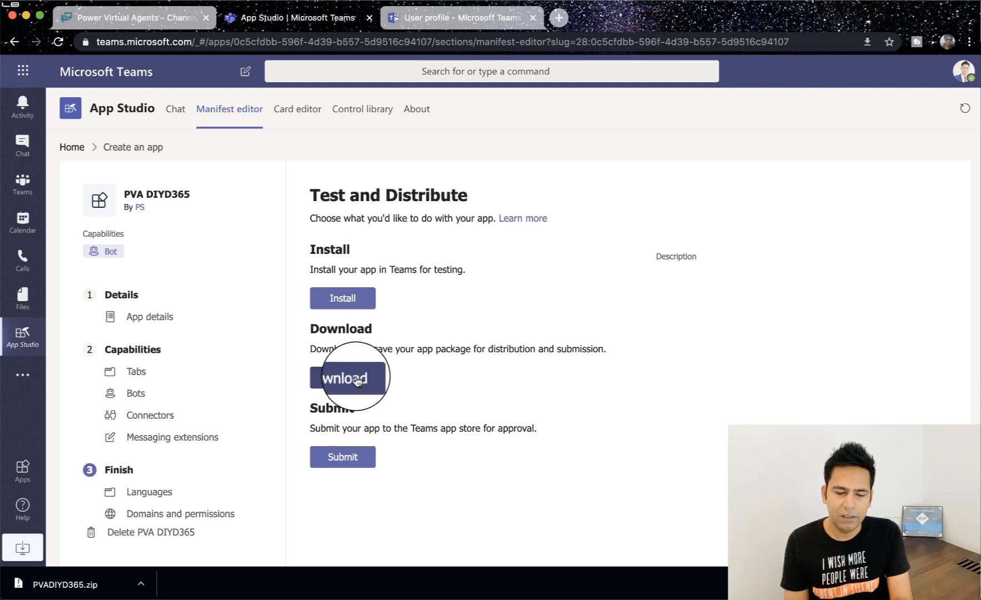
Upload the downloaded PVADIYD365.zip package from the Downloads folder as a custom app for DIYD365.
{"action": "left_click", "coordinate": [34, 389]}
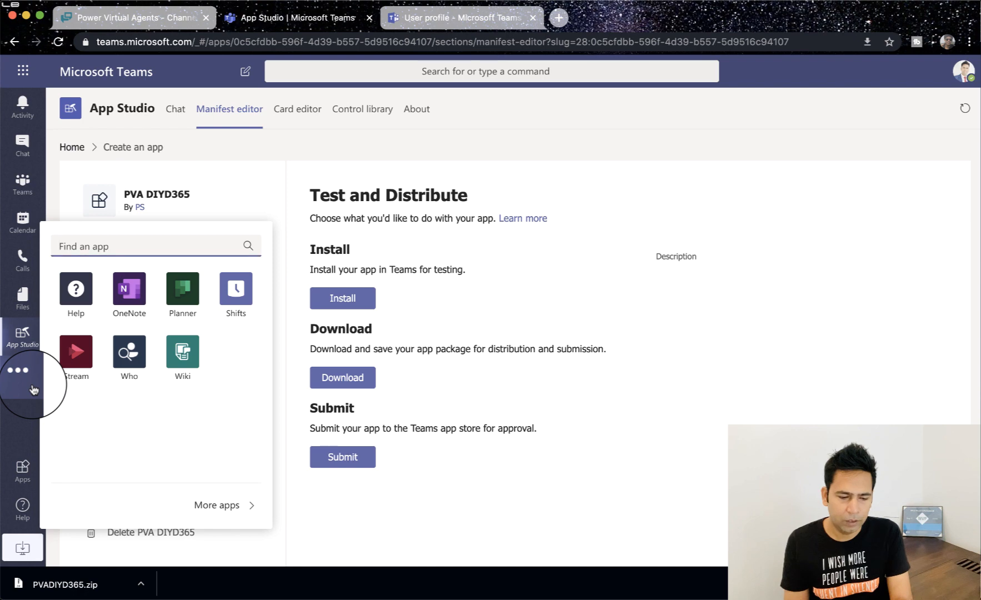
{"action": "left_click", "coordinate": [22, 481]}
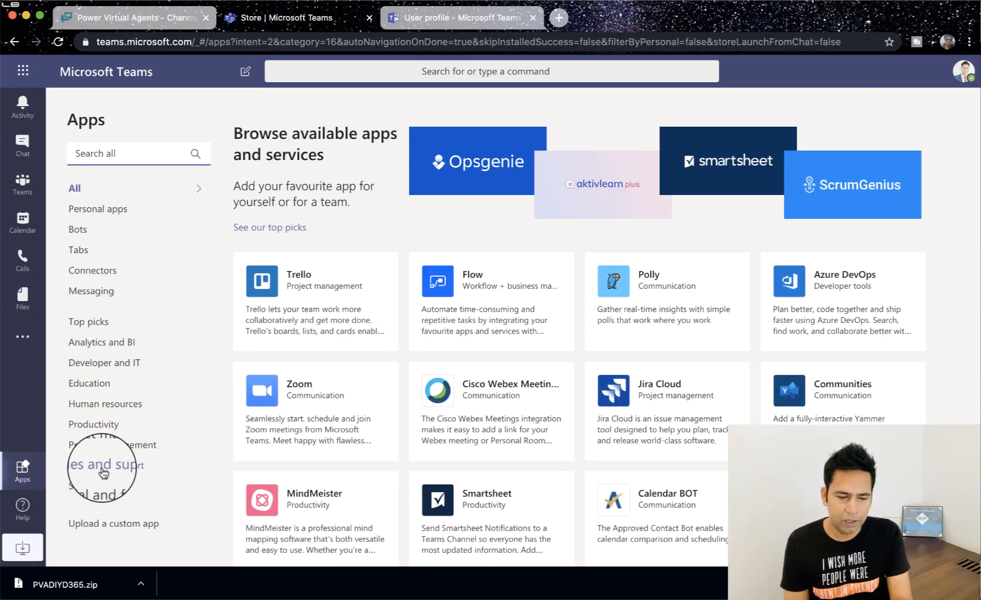
{"action": "left_click", "coordinate": [117, 530]}
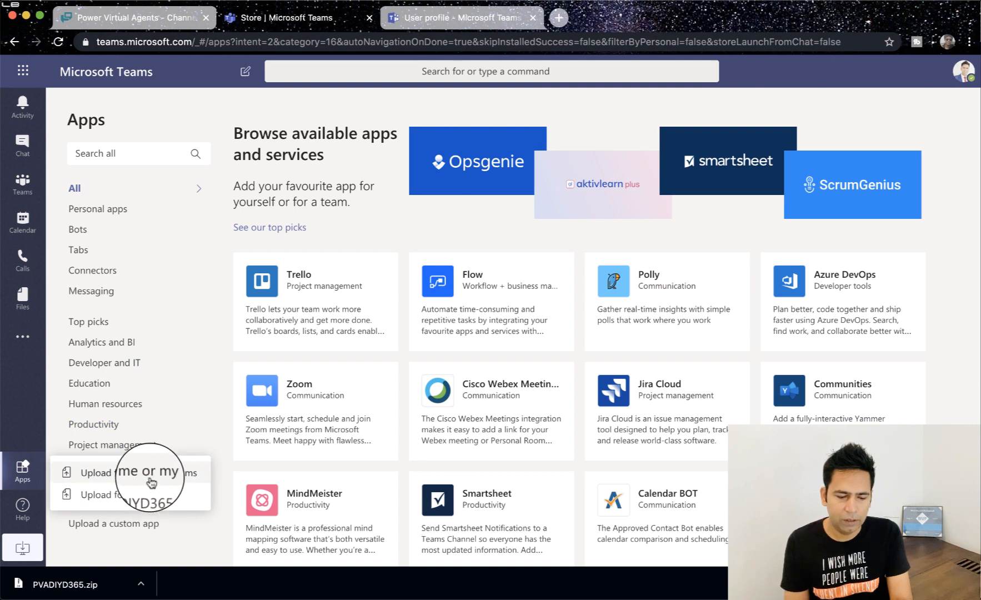
{"action": "left_click", "coordinate": [139, 494]}
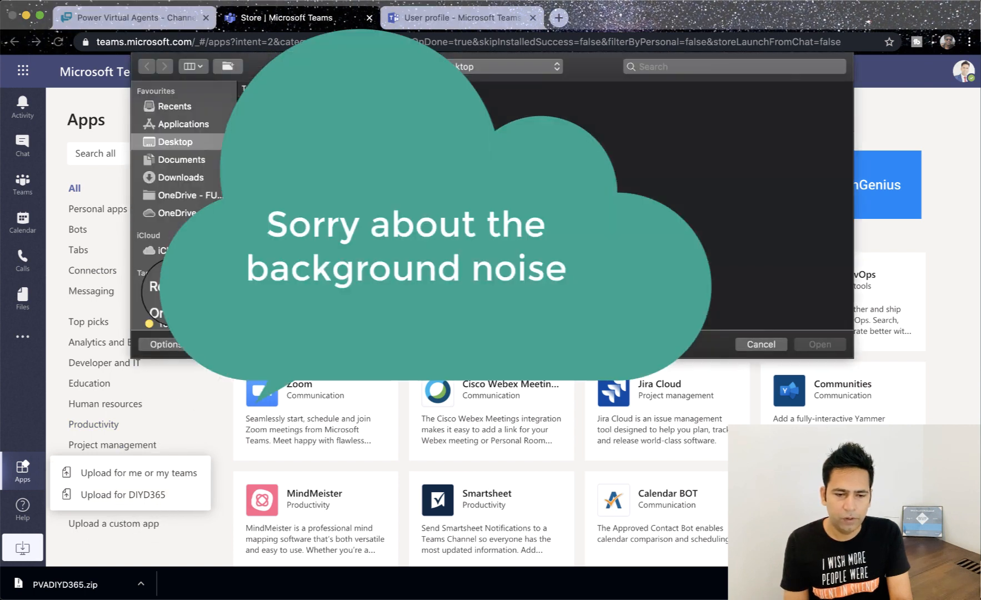
{"action": "left_click", "coordinate": [172, 178]}
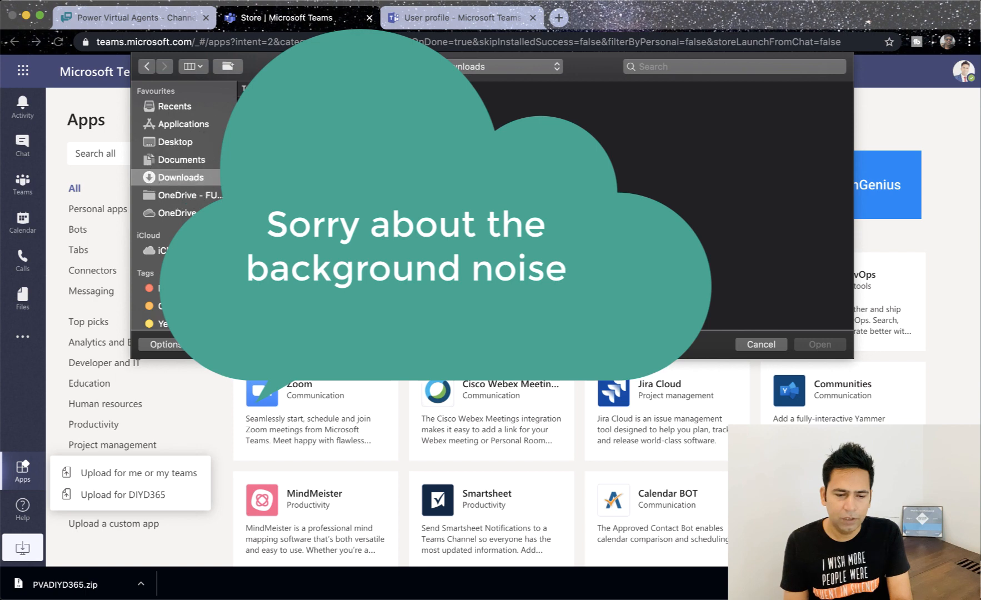
{"action": "left_click", "coordinate": [289, 102]}
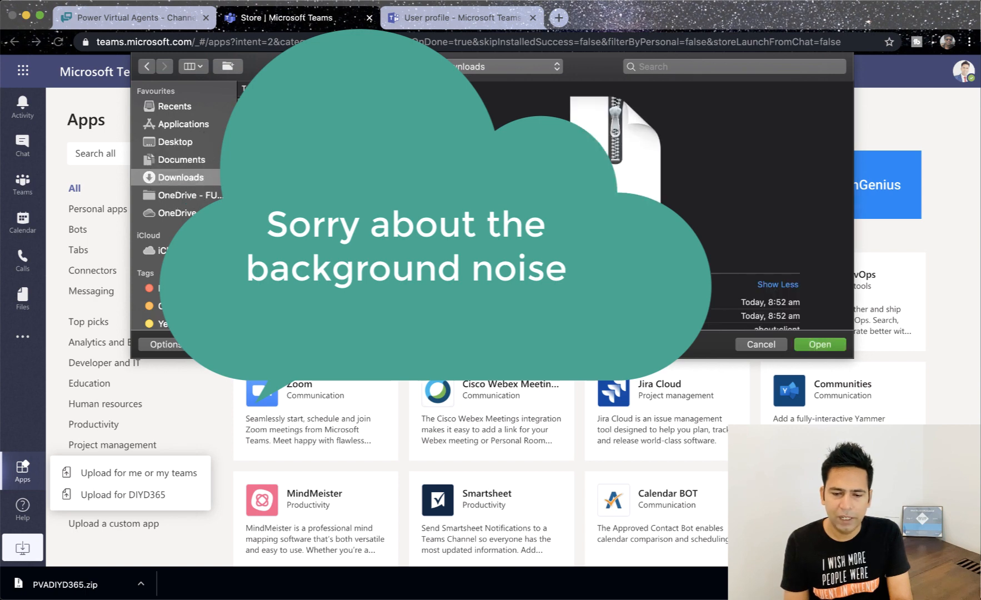
{"action": "left_click", "coordinate": [817, 344]}
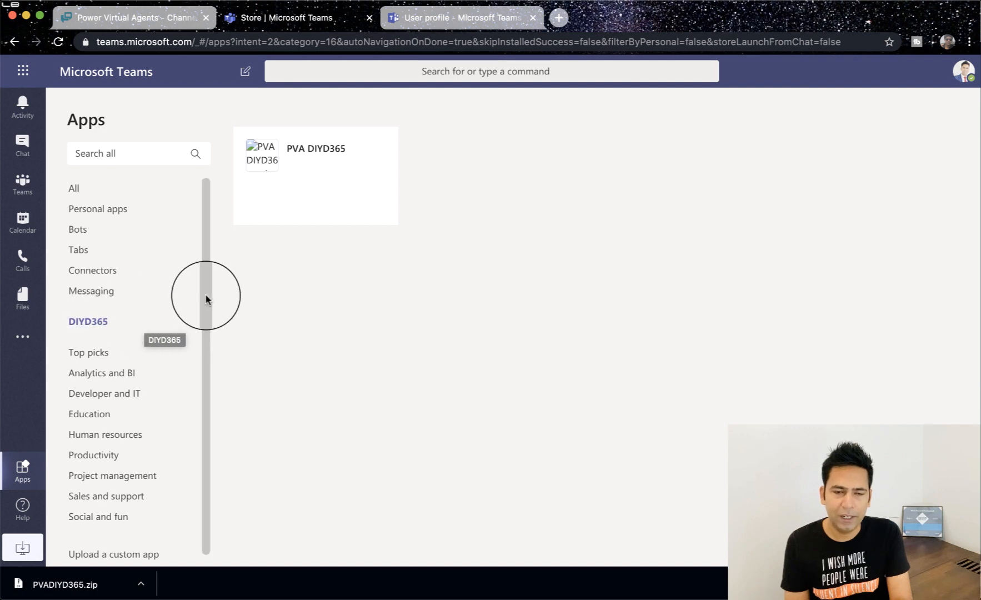
Add the uploaded PVA DIYD365 app to Teams and send its bot the message "Invoice amount".
{"action": "left_click", "coordinate": [320, 160]}
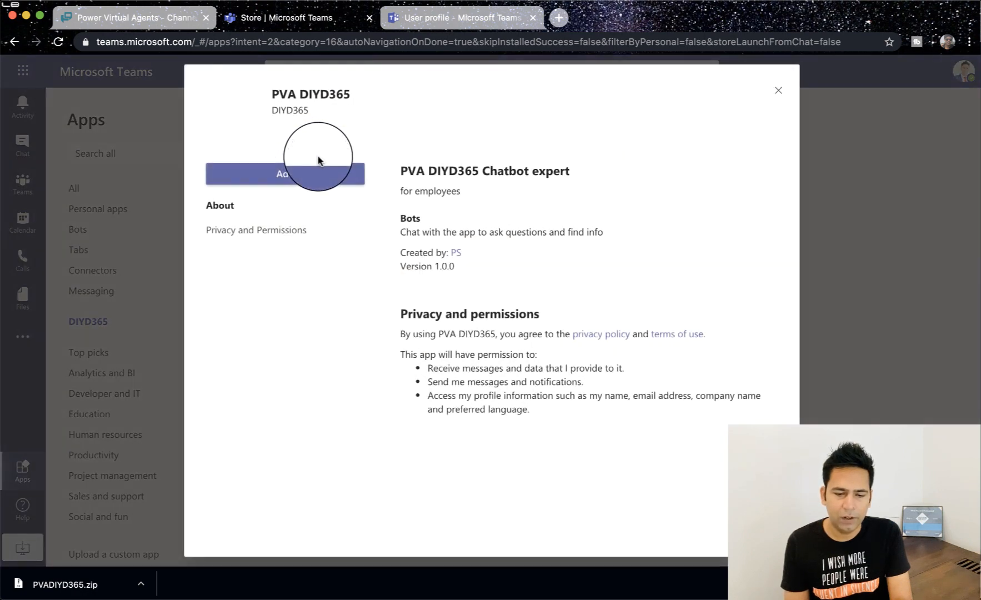
{"action": "left_click", "coordinate": [328, 177]}
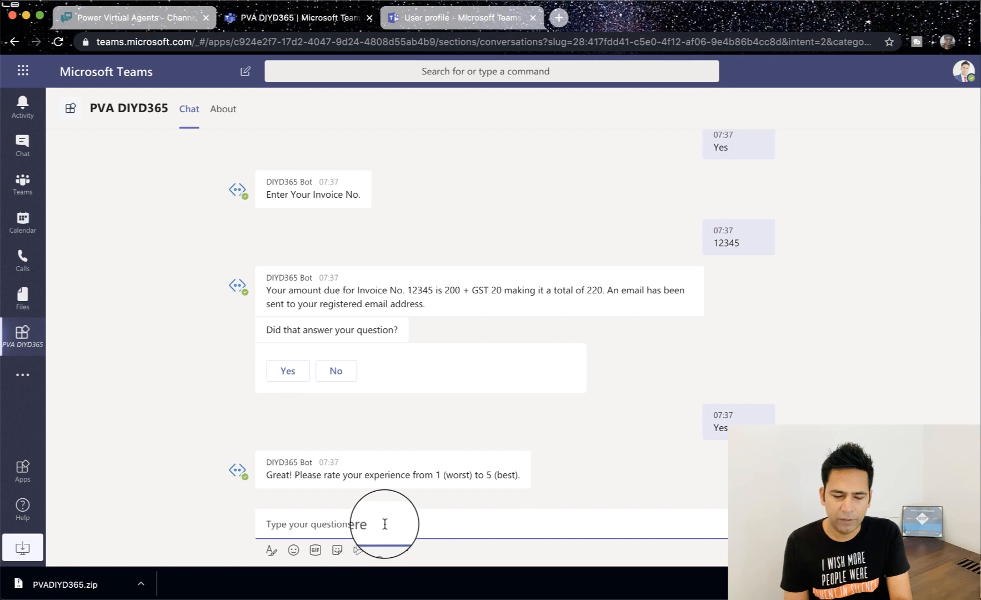
{"action": "type", "text": "In"}
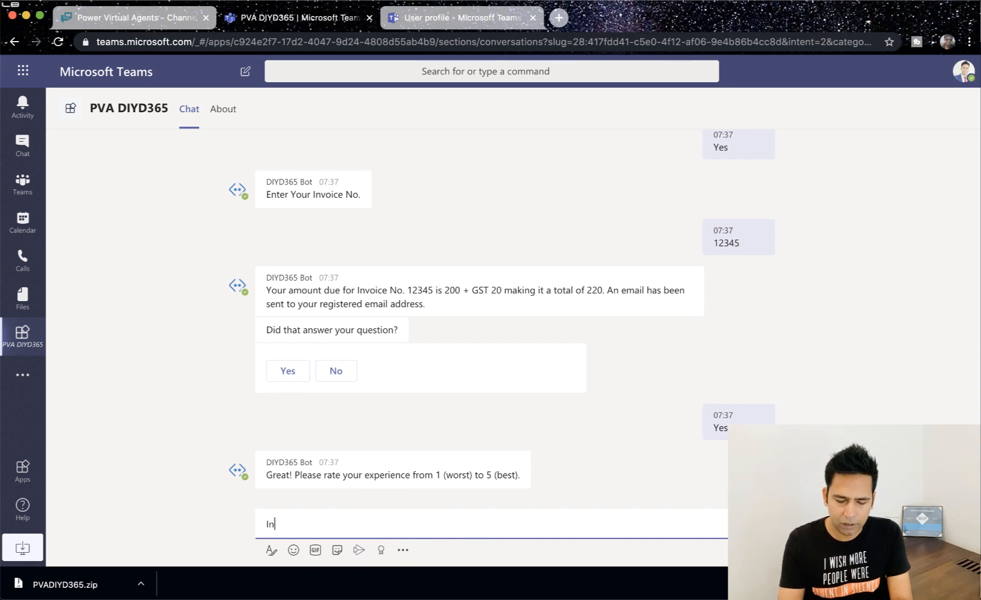
{"action": "type", "text": "voice amo"}
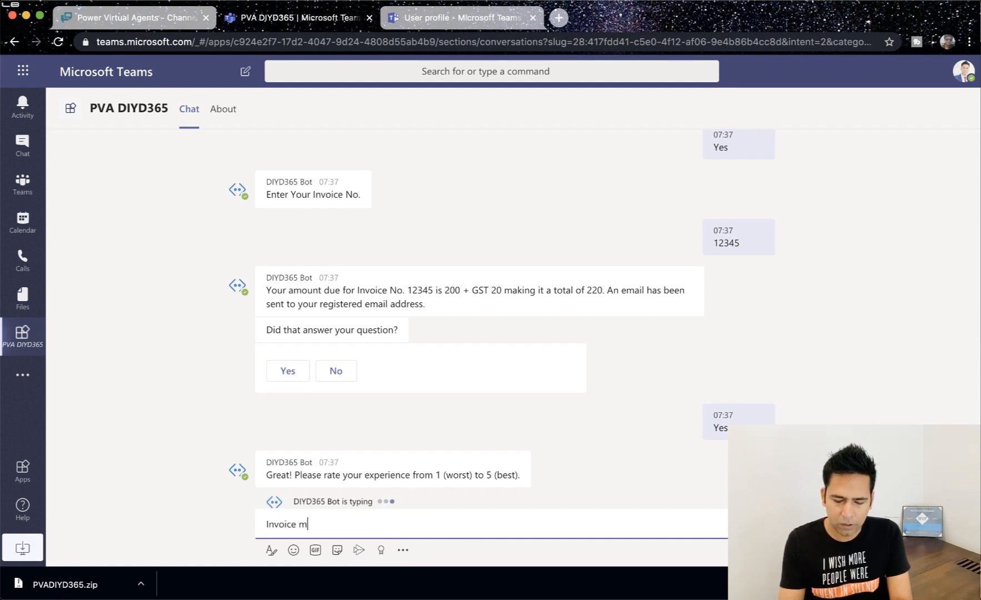
{"action": "type", "text": "unt"}
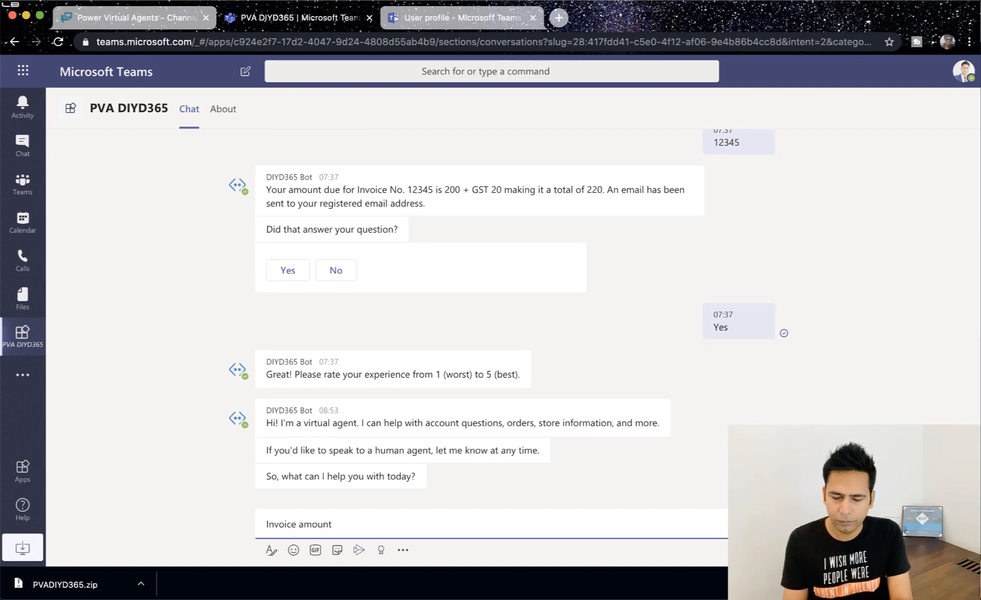
{"action": "type", "text": "nt"}
{"action": "key", "text": "Return"}
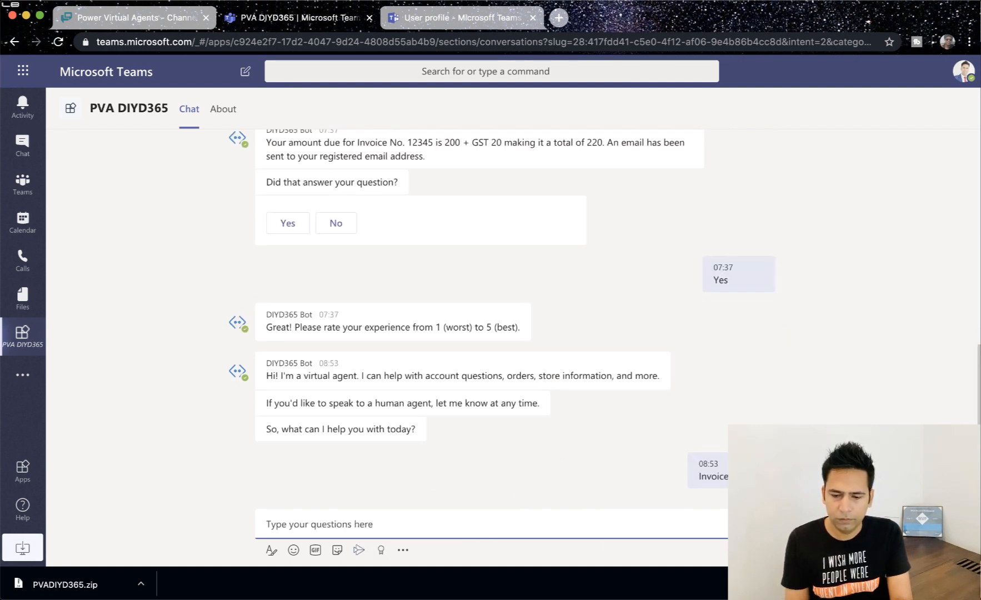